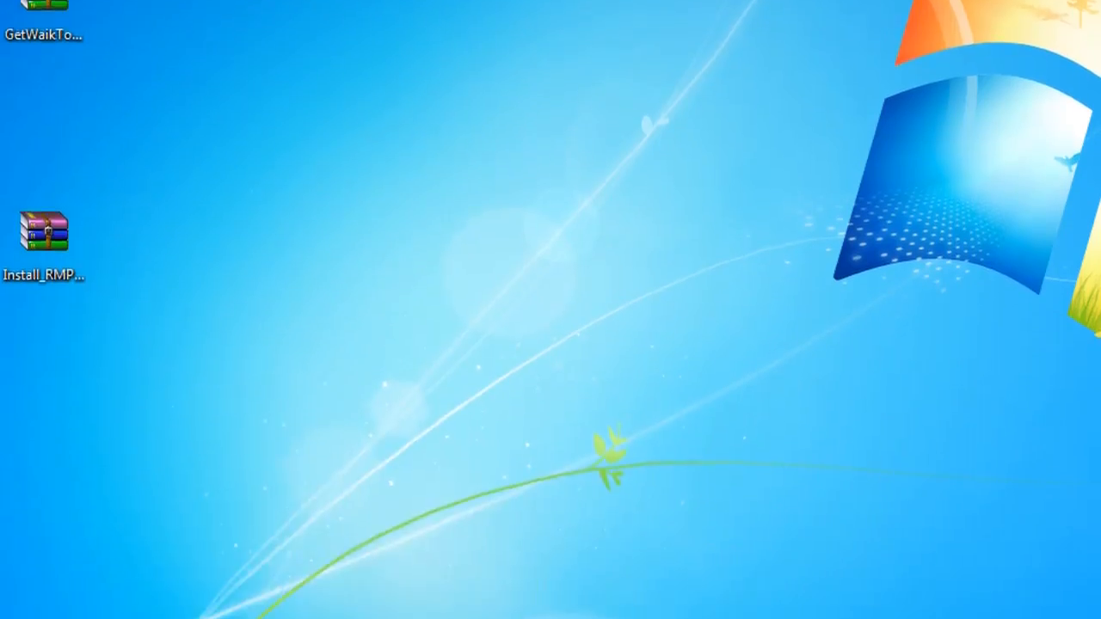
# Open the Computer window and select the TRANSCEND (H:) removable drive.
pyautogui.click(31, 596)
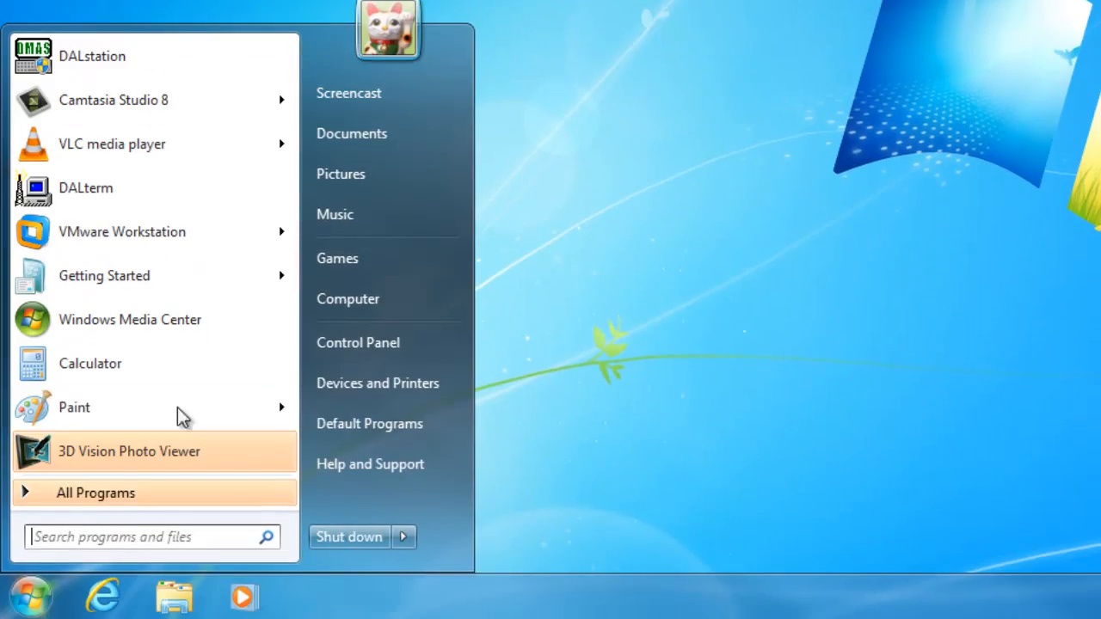
pyautogui.click(433, 294)
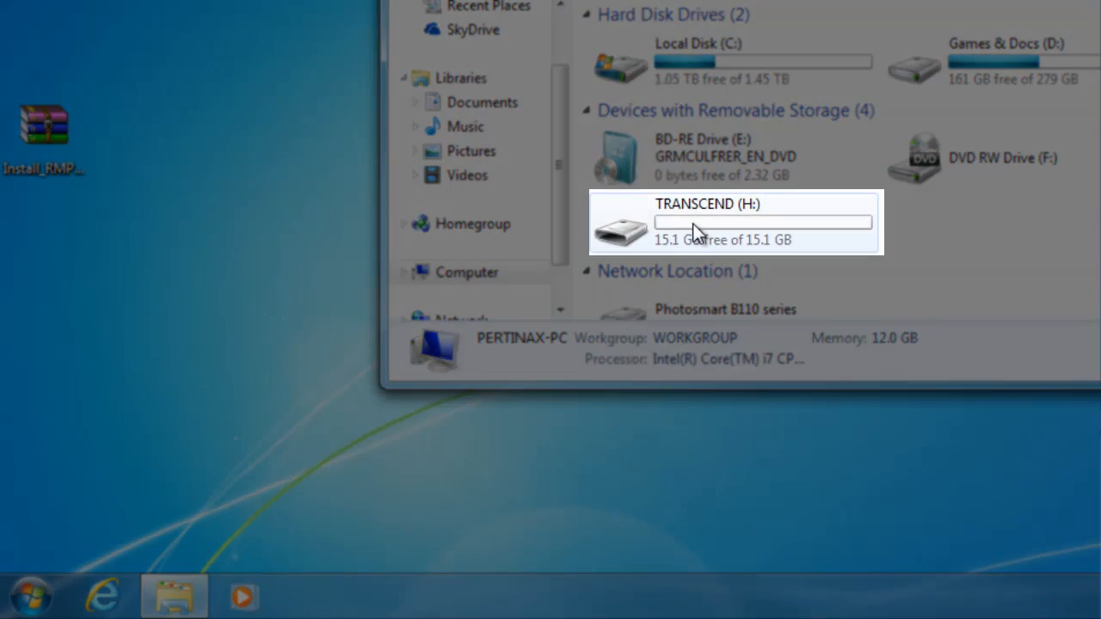
pyautogui.click(693, 226)
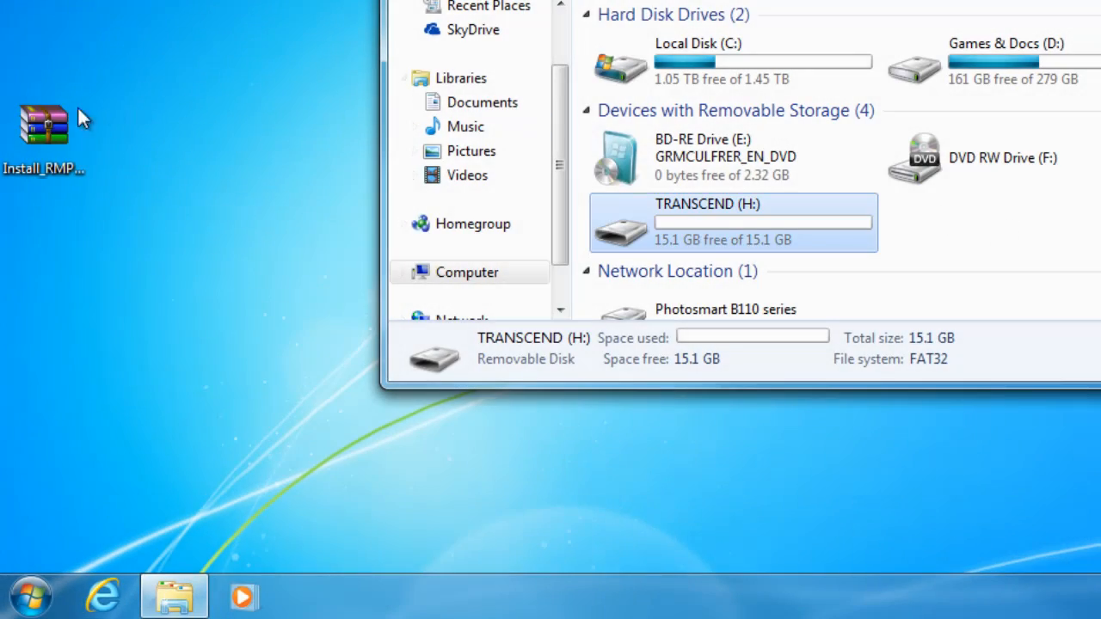
# Extract the Install_RMPrepUSB_Full_v2.1.714a archive into a folder of the same name on the desktop.
pyautogui.click(41, 123)
pyautogui.rightClick(38, 146)
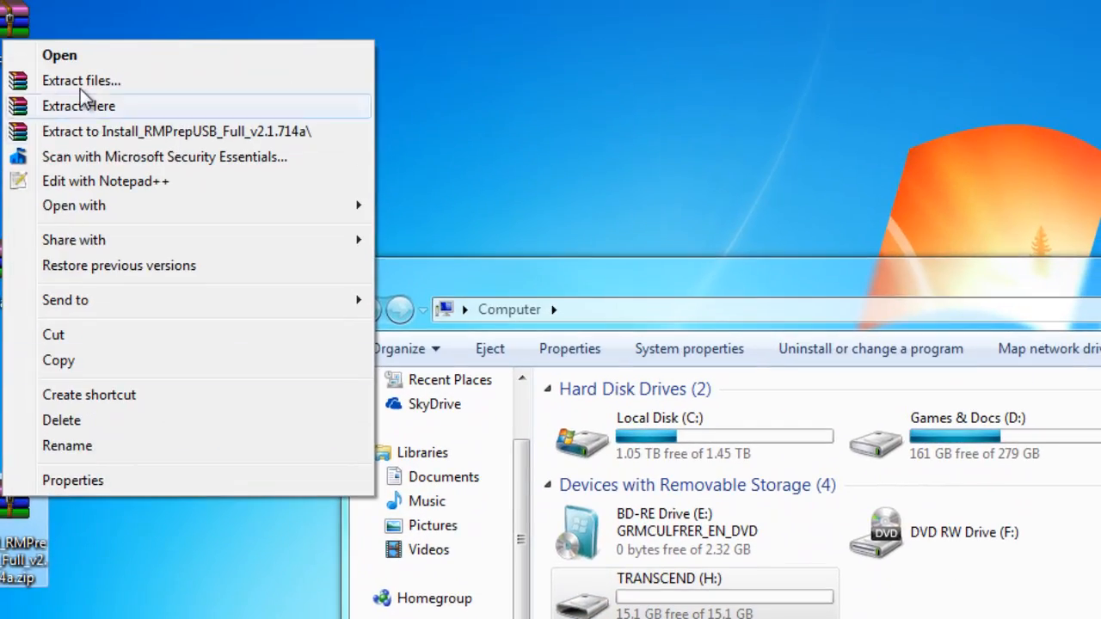
pyautogui.click(120, 0)
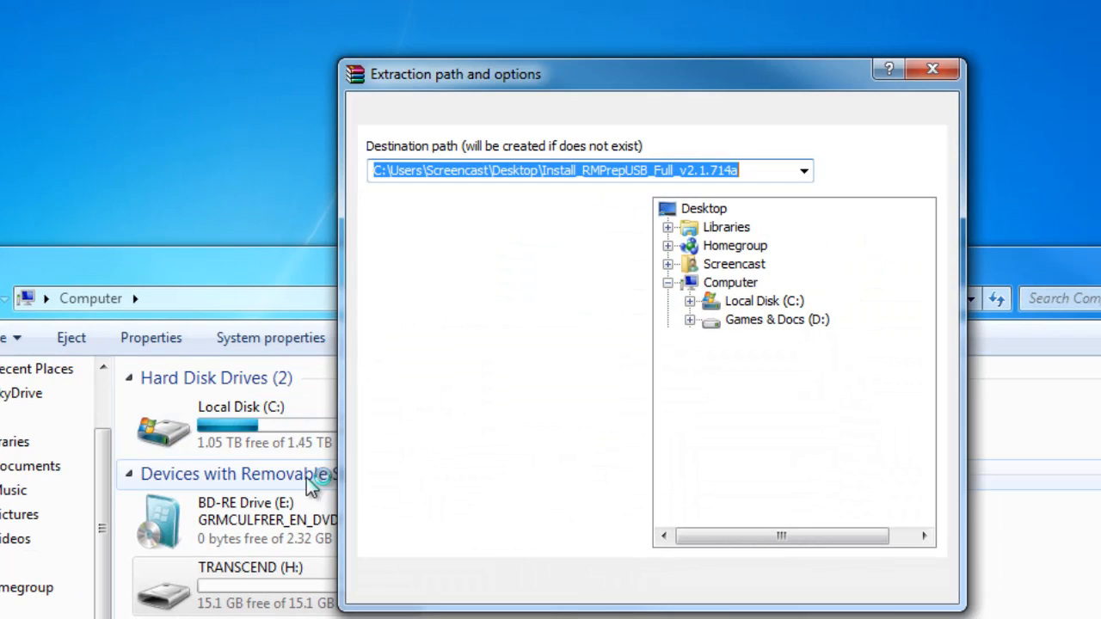
pyautogui.click(720, 580)
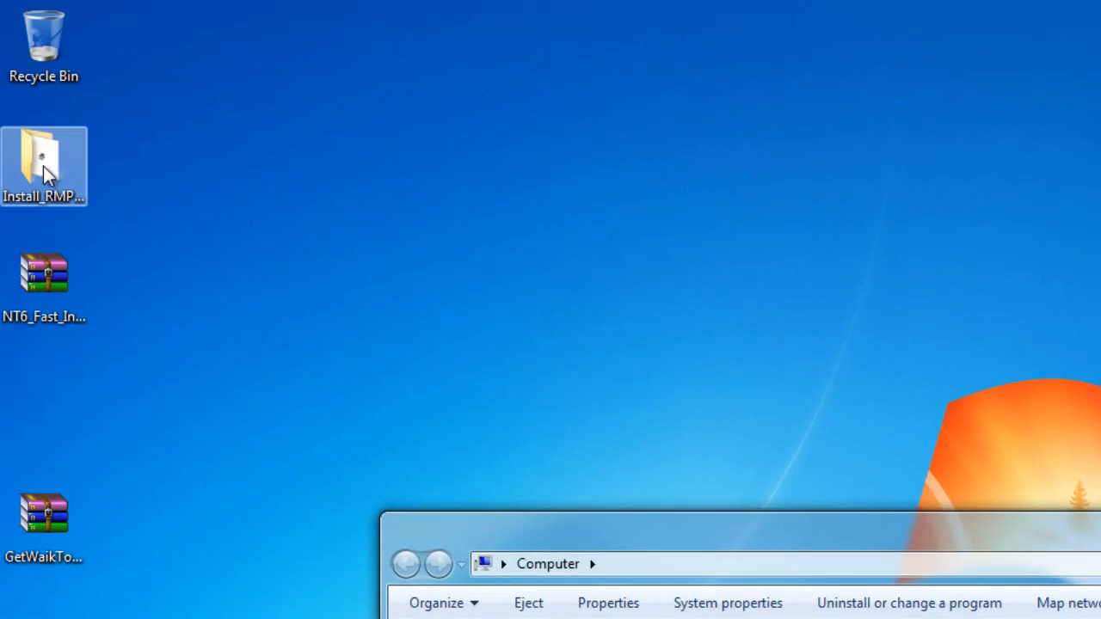
# Install RMPrepUSB in English from Install_RMPrepUSB_Full.exe with the default components, and run the program when setup completes.
pyautogui.doubleClick(42, 165)
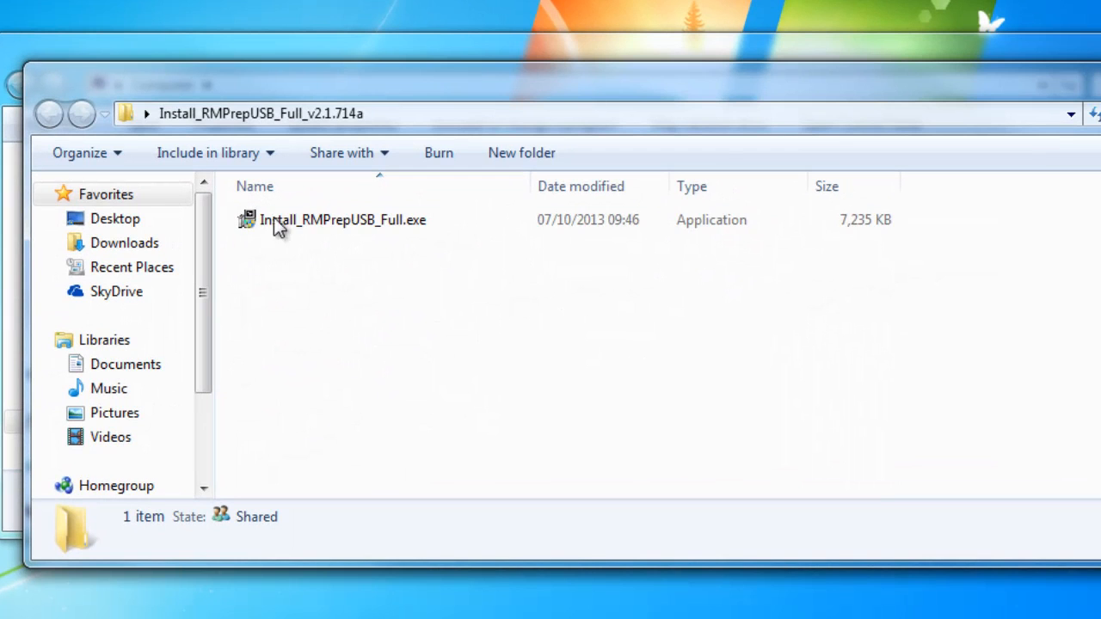
pyautogui.doubleClick(425, 345)
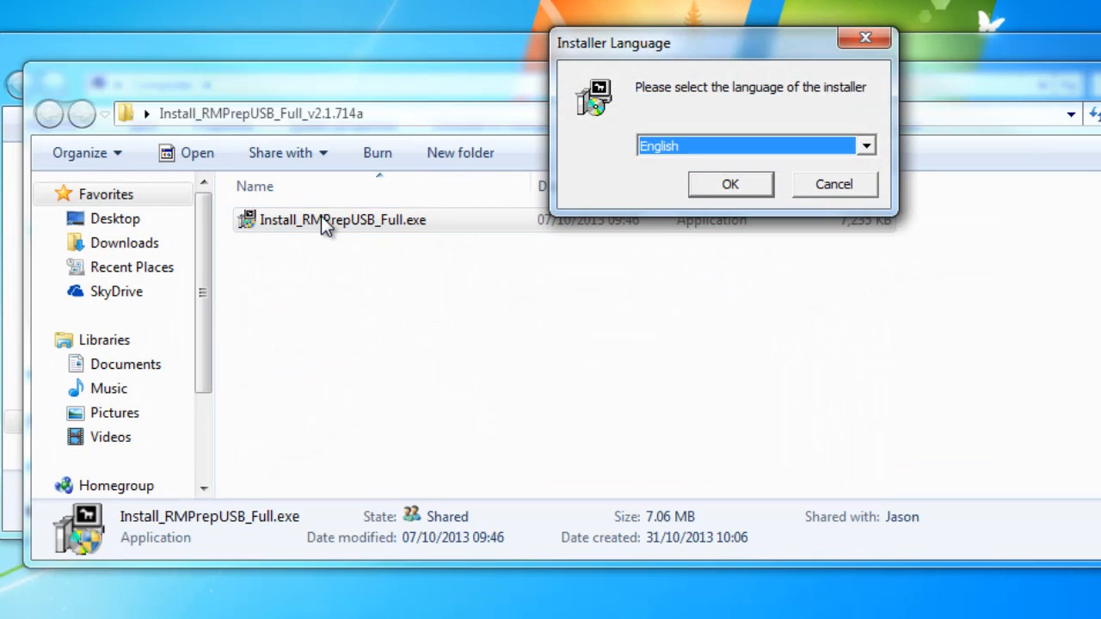
pyautogui.click(727, 185)
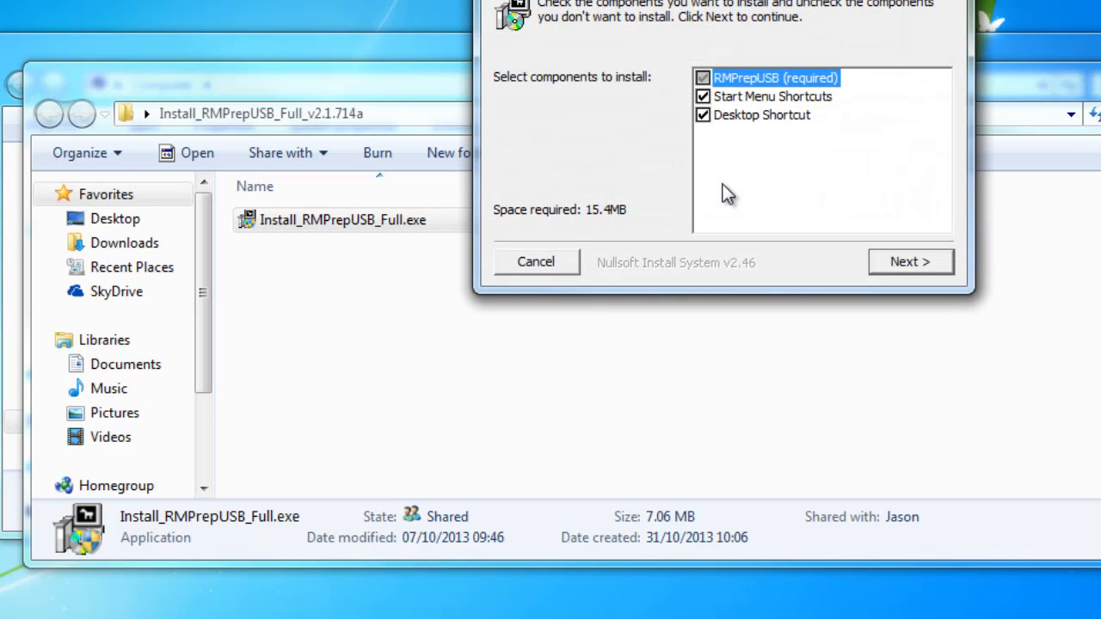
pyautogui.click(887, 257)
pyautogui.click(910, 268)
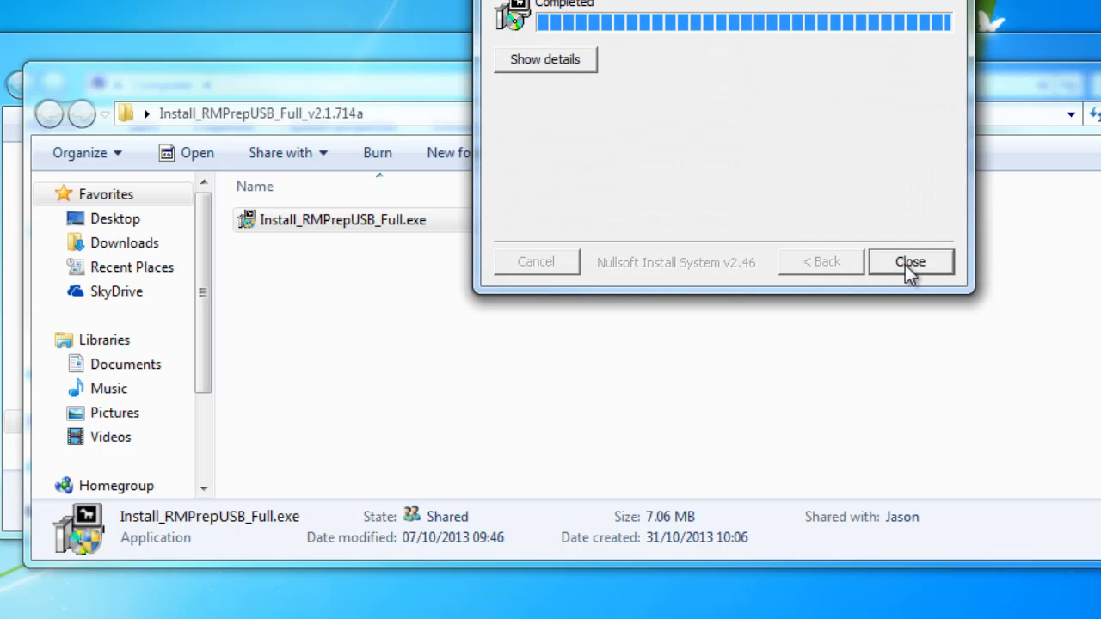
pyautogui.click(908, 264)
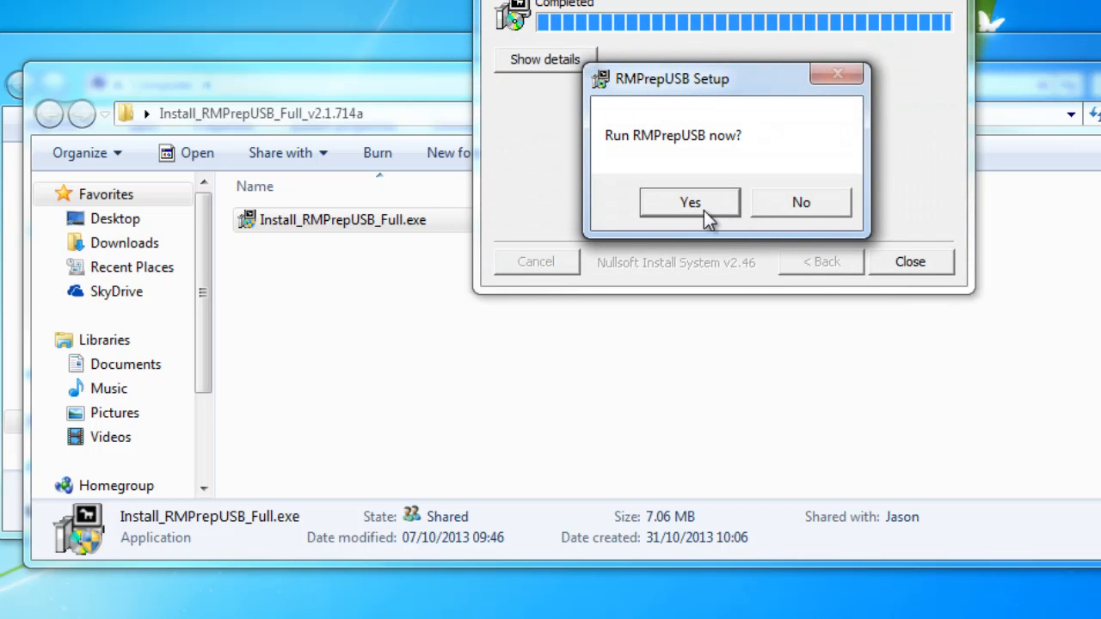
pyautogui.click(689, 205)
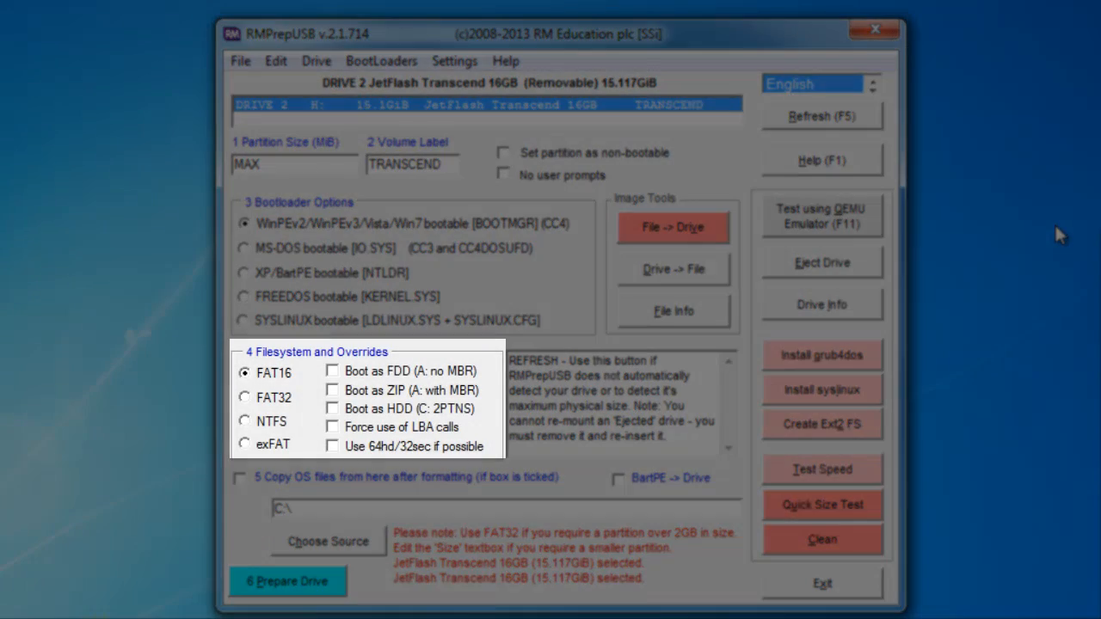
# Prepare the JetFlash Transcend 16GB drive as NTFS with Boot as HDD (C: 2PTNS), confirming the erasure of all its data.
pyautogui.click(245, 421)
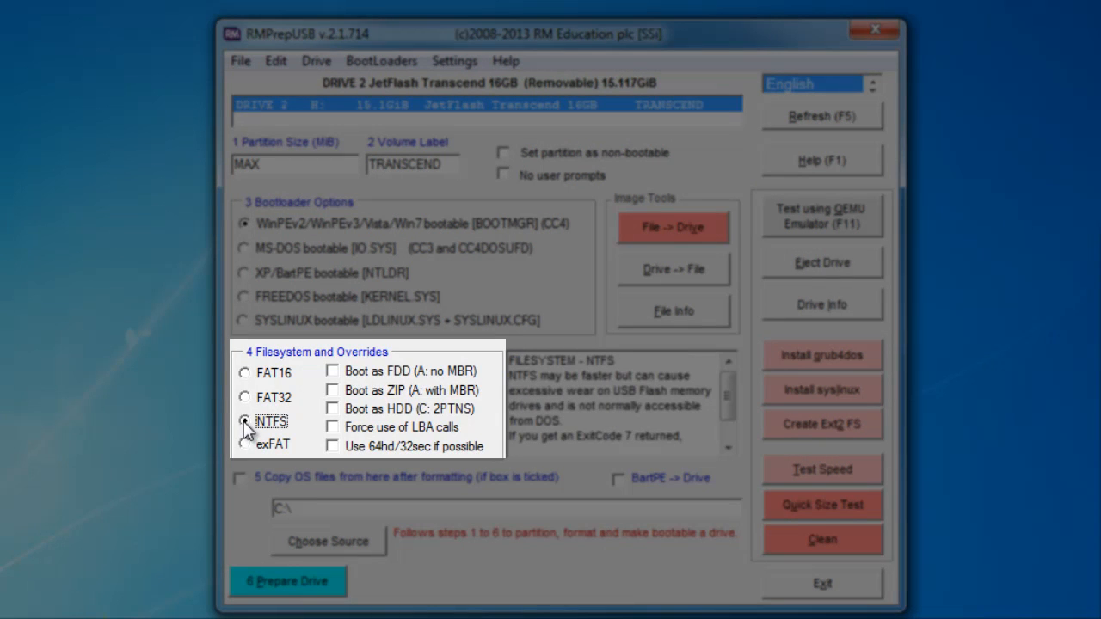
pyautogui.click(332, 409)
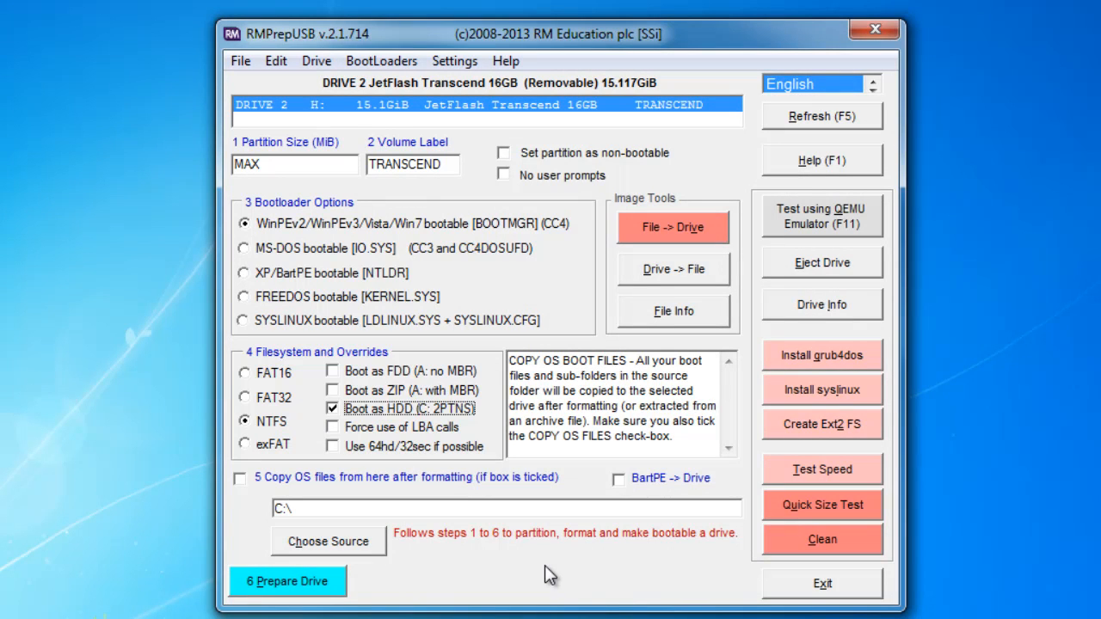
pyautogui.click(270, 593)
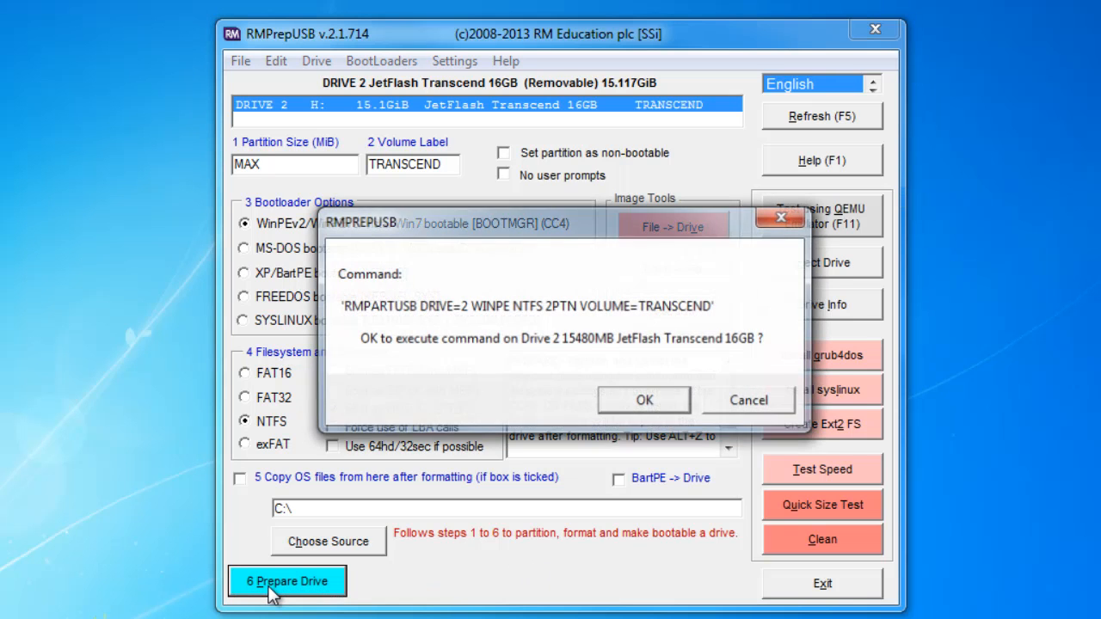
pyautogui.click(661, 409)
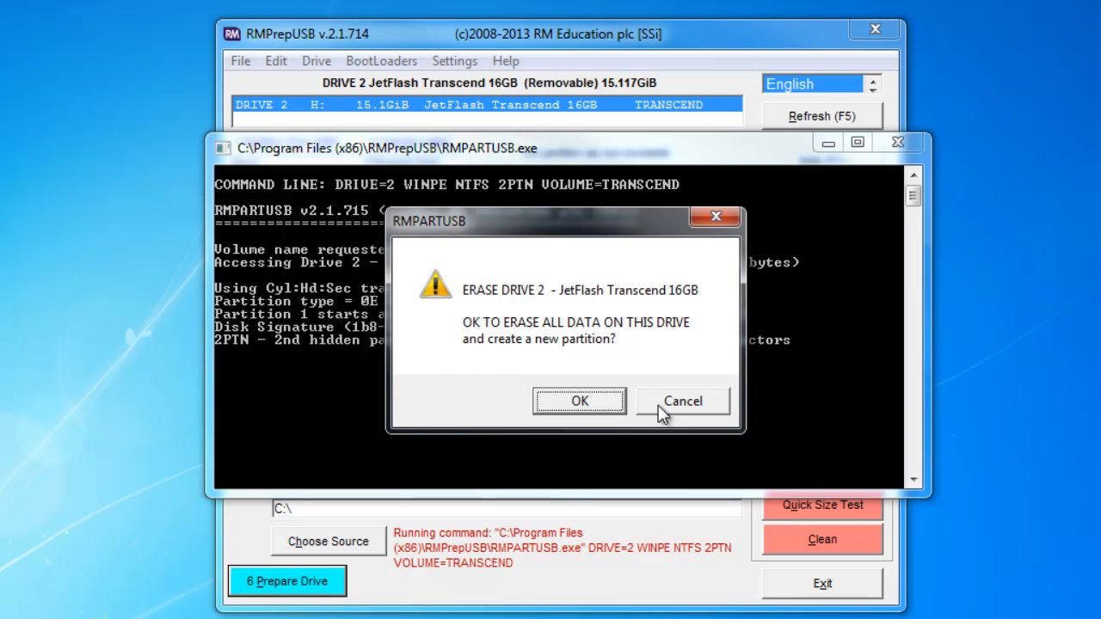
pyautogui.click(570, 408)
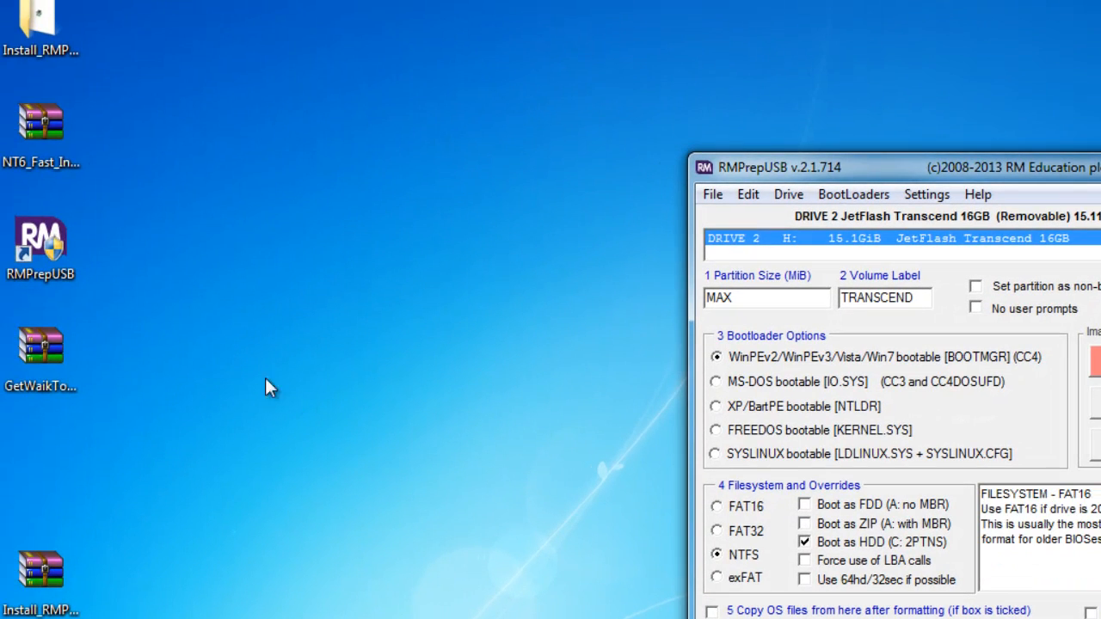
# Extract the NT6_Fast_Installer archive into its own folder on the desktop.
pyautogui.rightClick(36, 125)
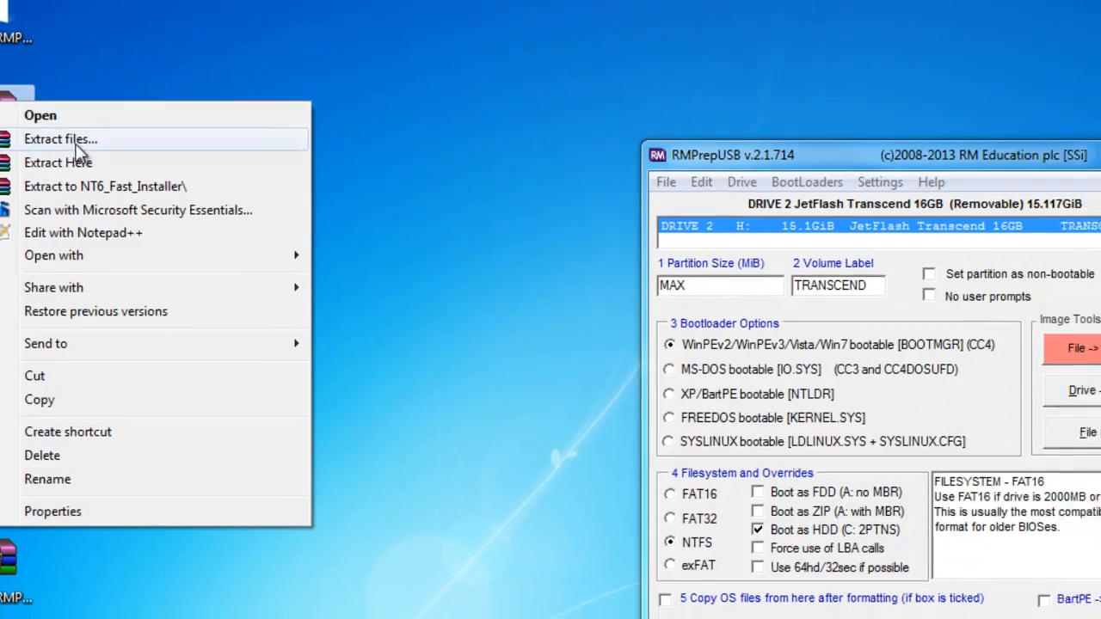
pyautogui.click(95, 152)
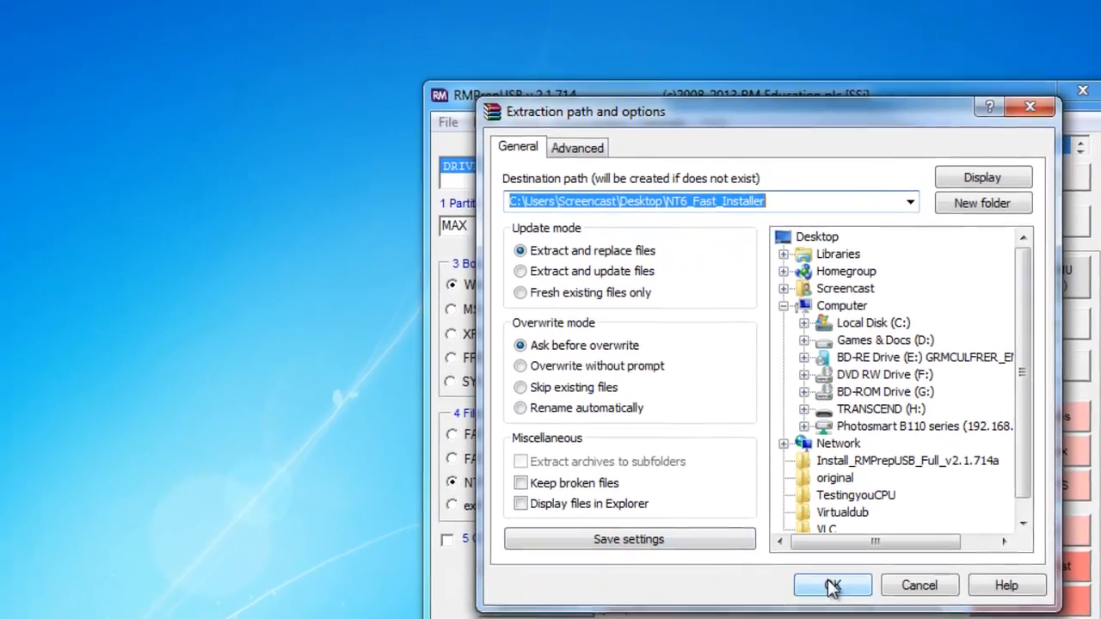
pyautogui.click(629, 533)
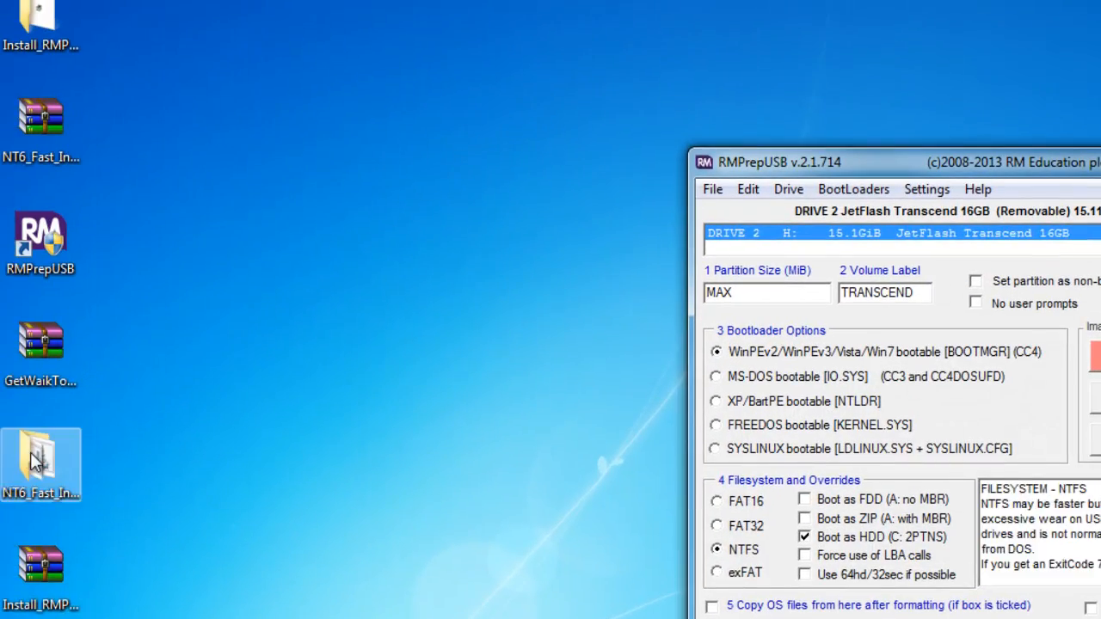
# Move the extracted NT6_Fast_Installer folder from the desktop to the root of Local Disk (C:), and close the file window.
pyautogui.moveTo(0, 444); pyautogui.dragTo(257, 211)
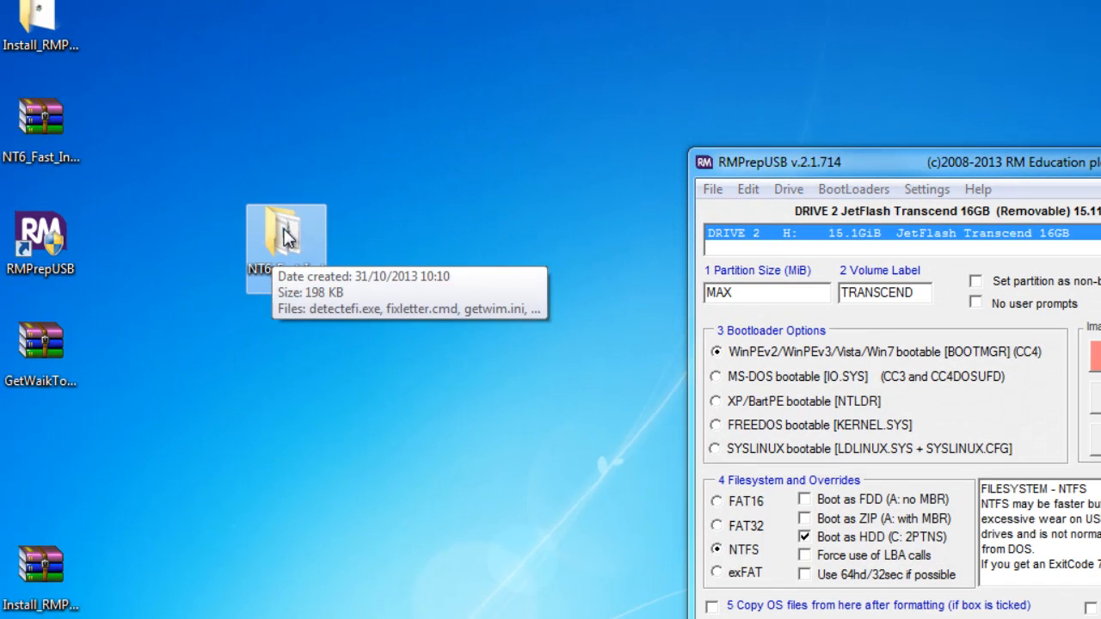
pyautogui.press('super')
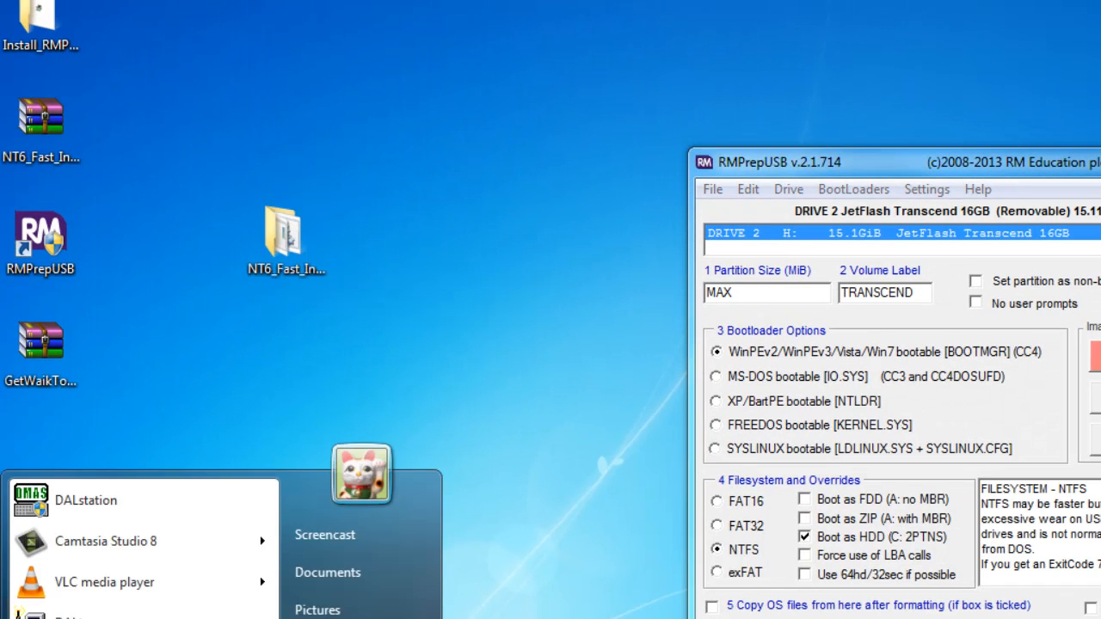
pyautogui.press('super+e')
pyautogui.doubleClick(614, 506)
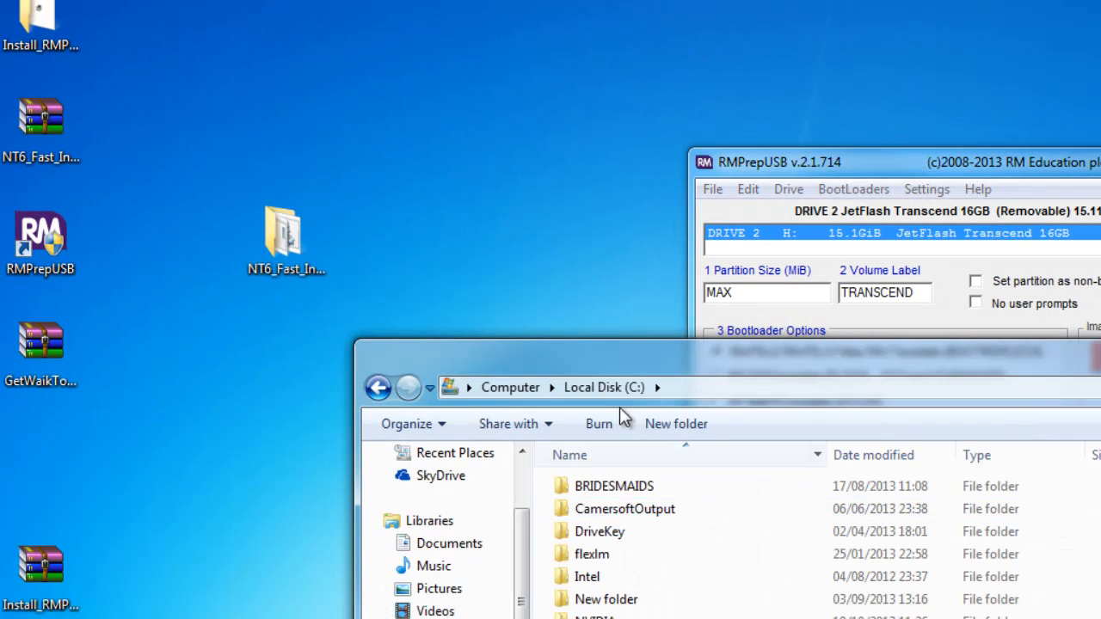
pyautogui.moveTo(620, 368); pyautogui.dragTo(664, 16)
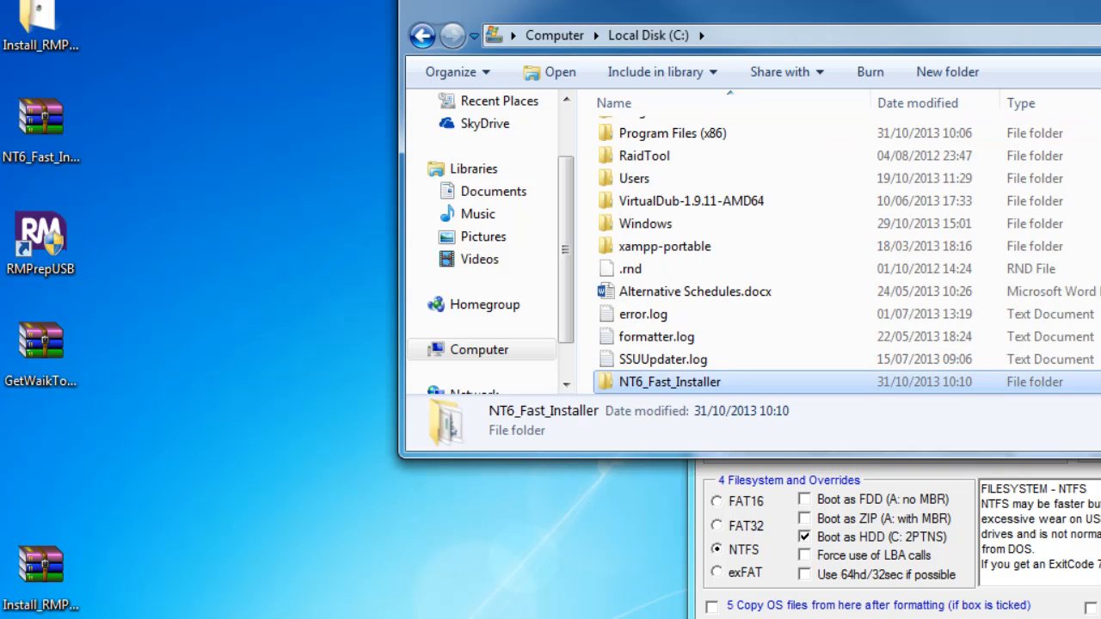
pyautogui.hotkey('alt', 'F4')
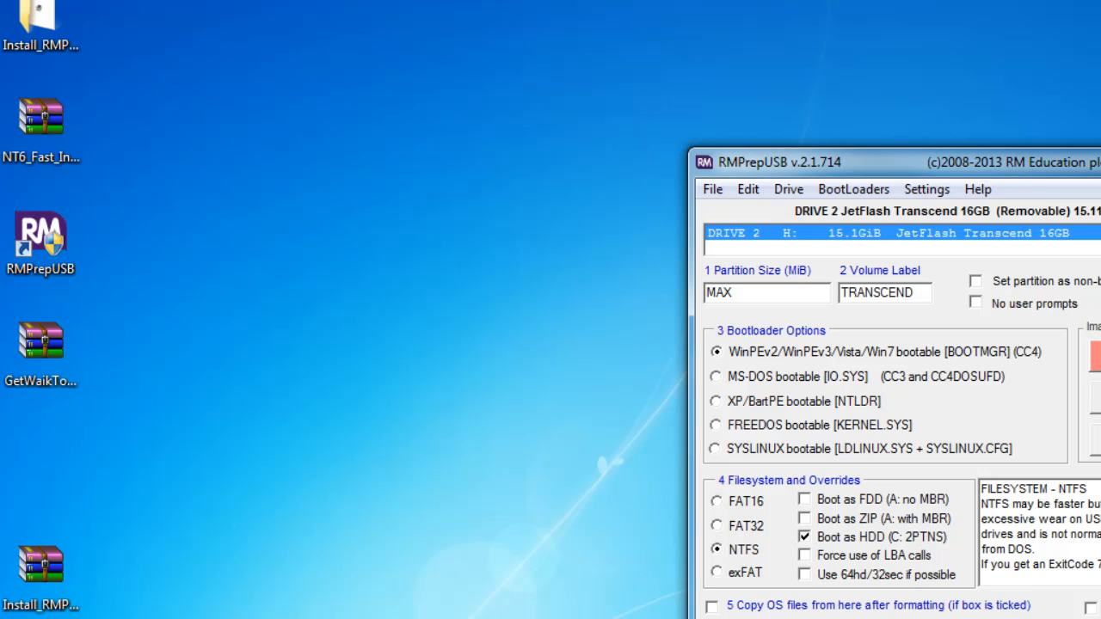
# Extract the GetWaikTools archive into its own folder on the desktop.
pyautogui.rightClick(39, 341)
pyautogui.click(118, 376)
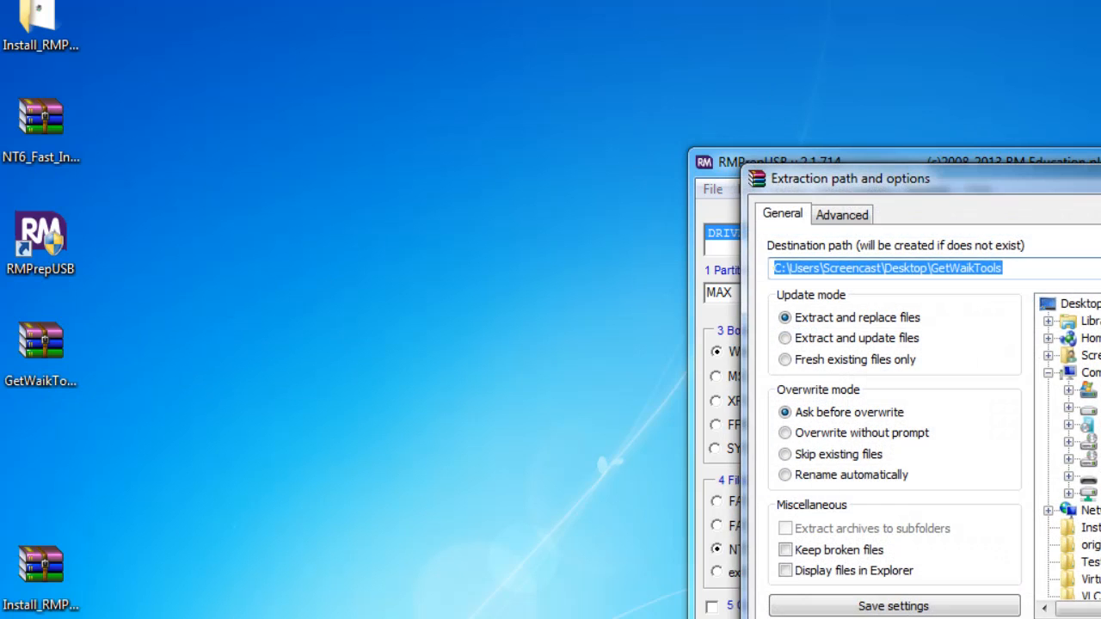
pyautogui.press('Return')
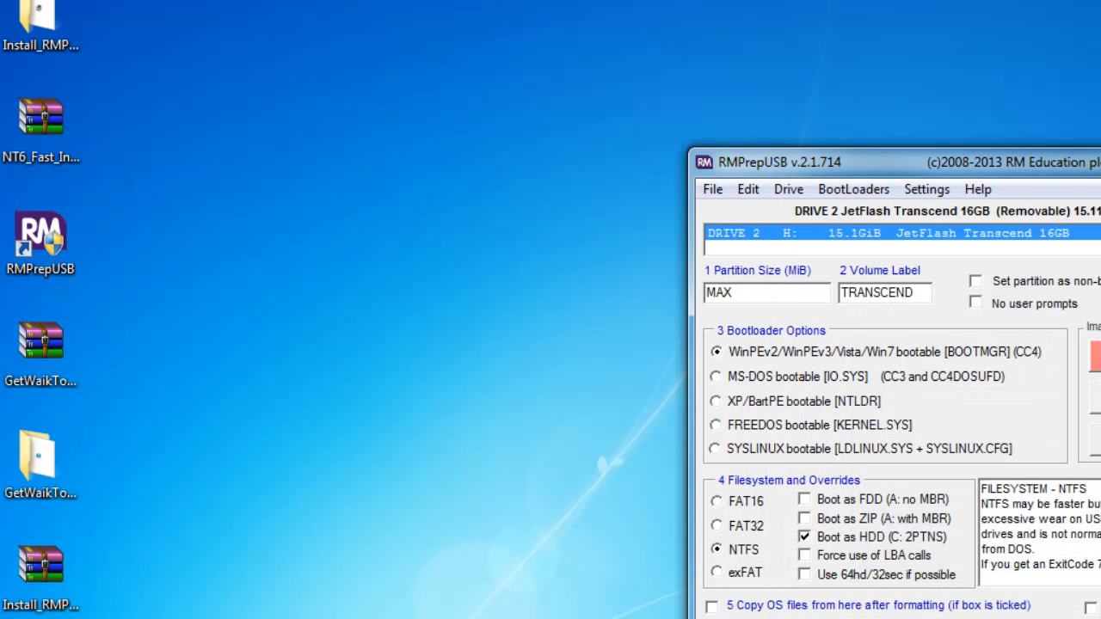
# Run GetWaikTools.exe and download only Waik Tools for Windows 8 to the desktop, with Download to AppDir\Waik_* turned off.
pyautogui.doubleClick(35, 465)
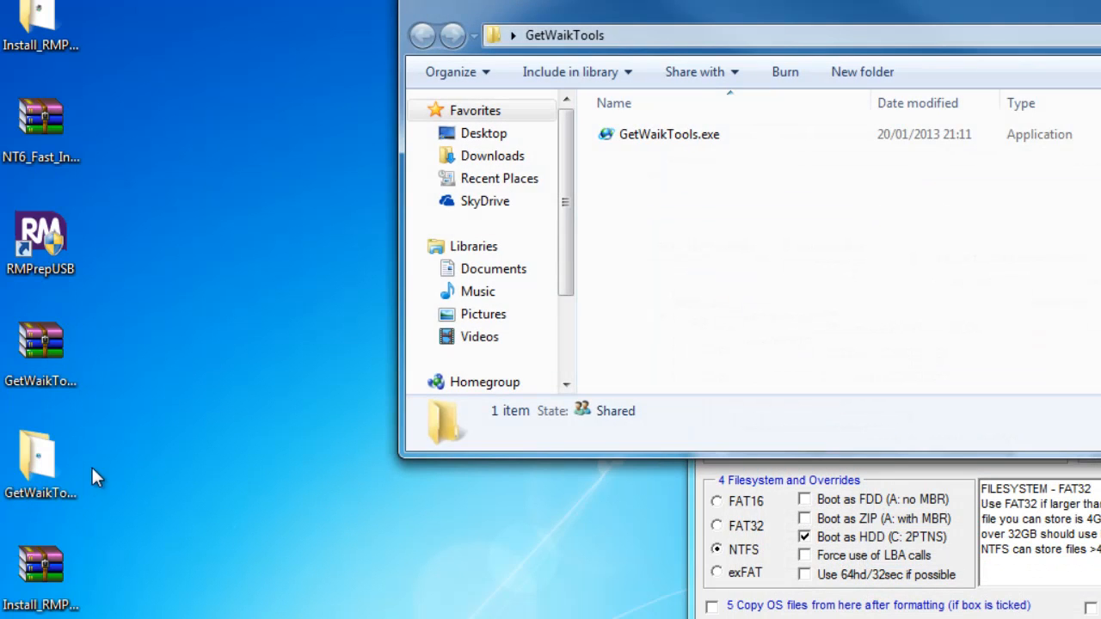
pyautogui.doubleClick(665, 131)
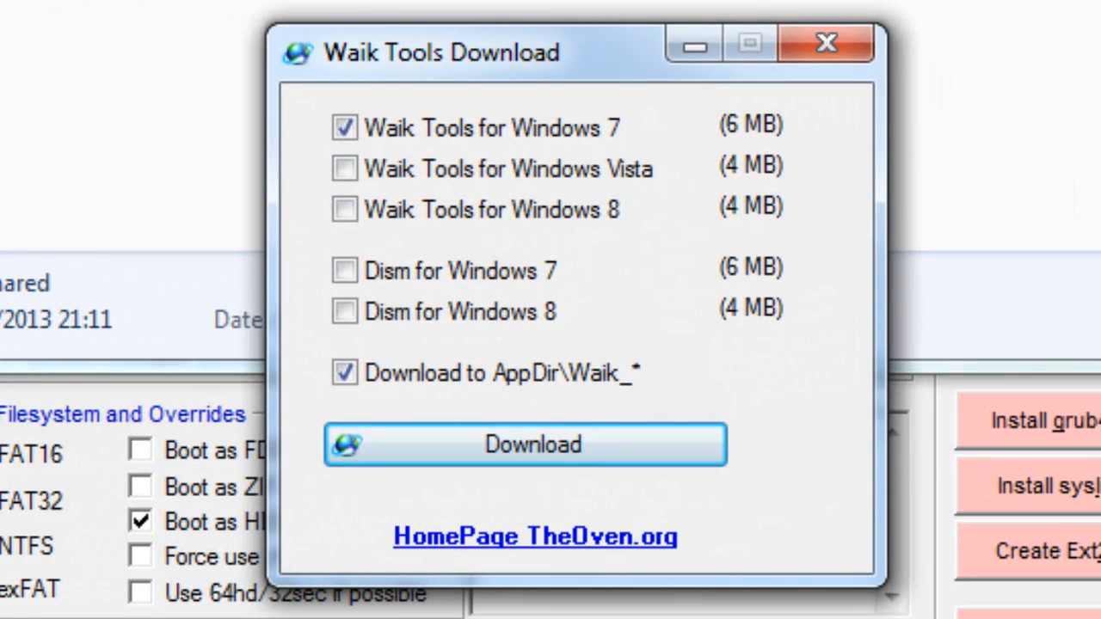
pyautogui.click(344, 128)
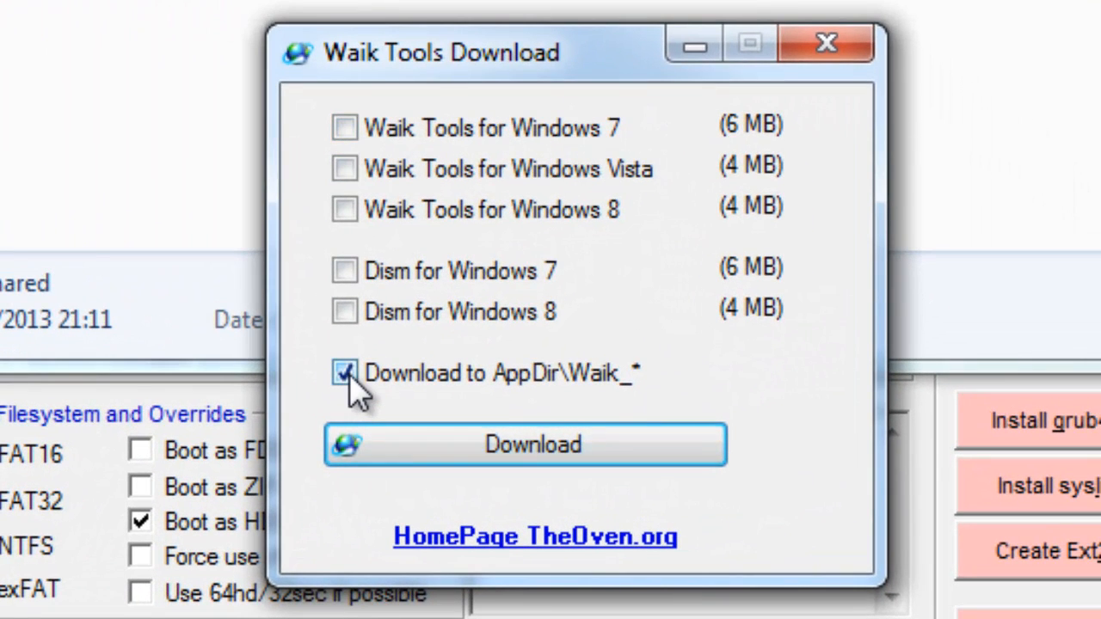
pyautogui.click(344, 379)
pyautogui.click(344, 215)
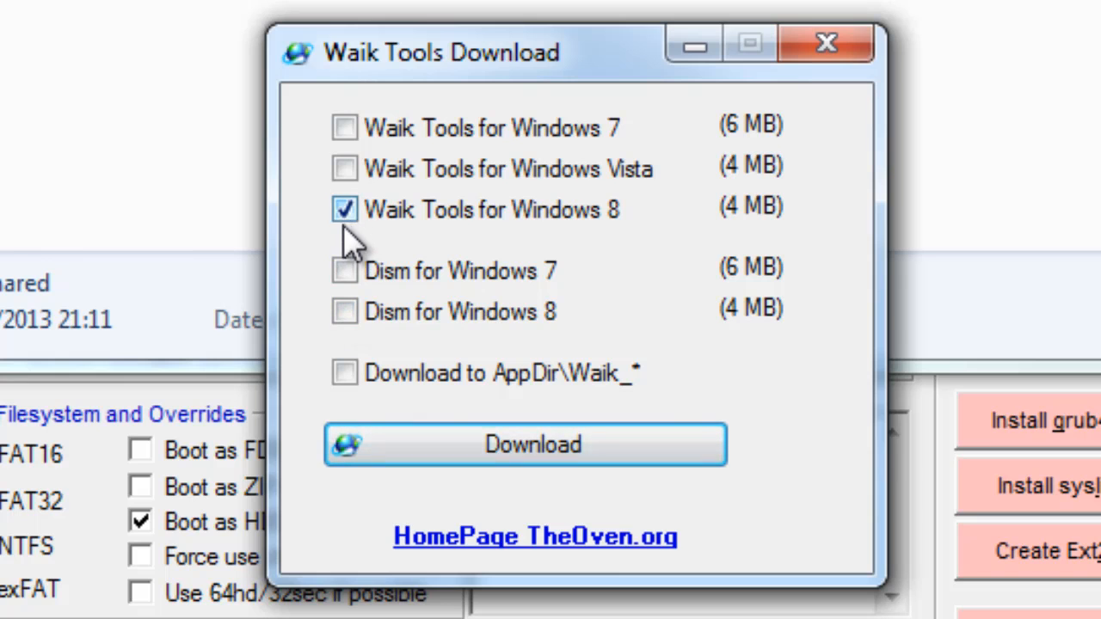
pyautogui.click(509, 452)
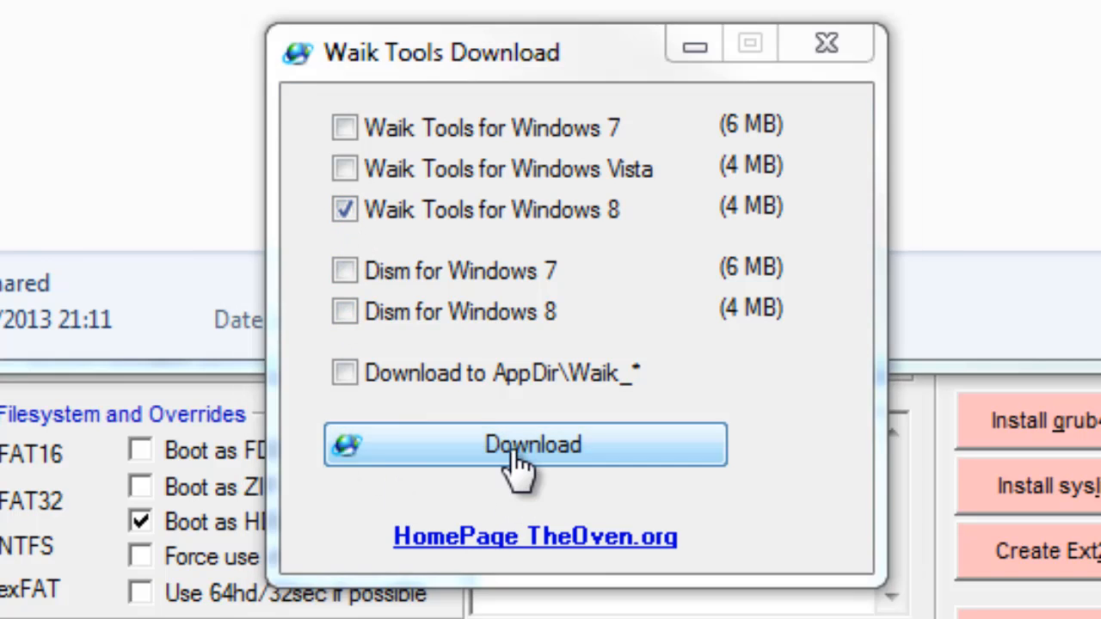
pyautogui.click(658, 618)
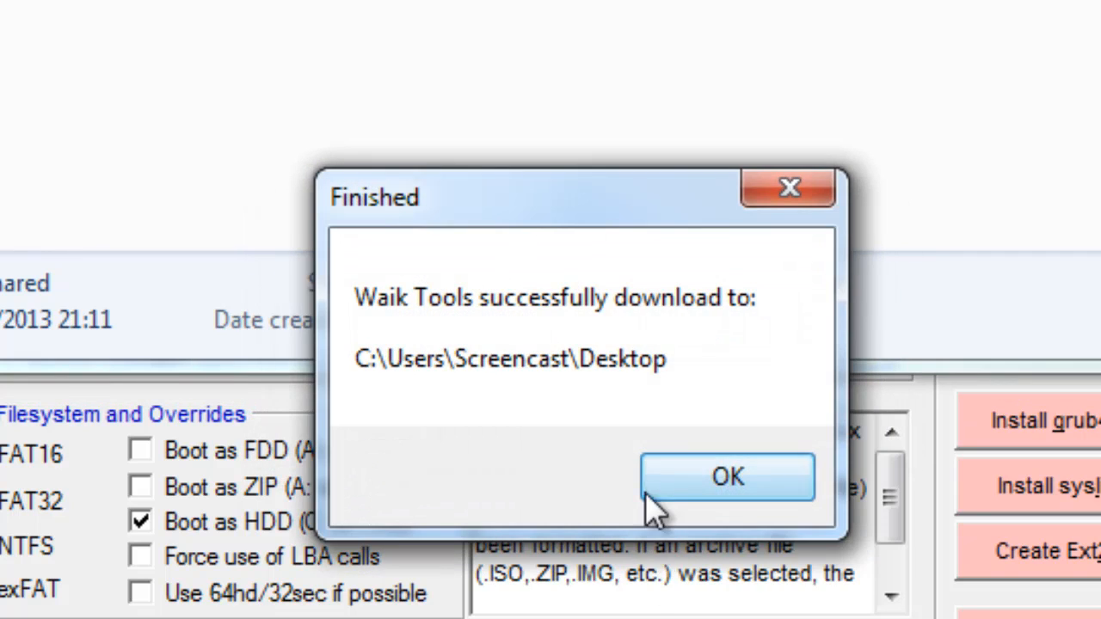
pyautogui.click(647, 492)
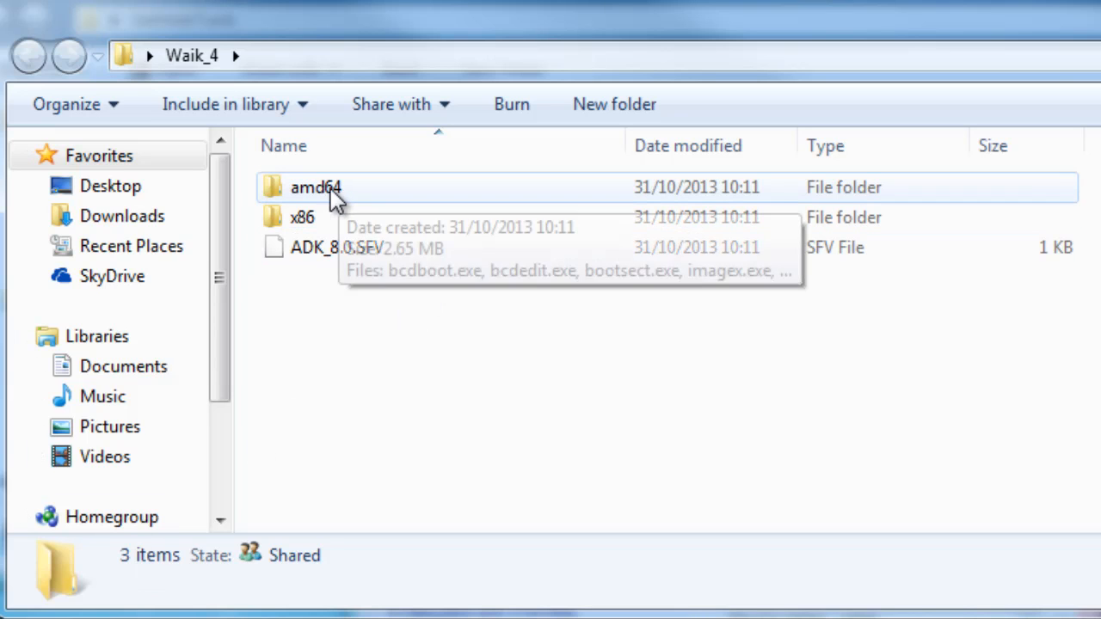
# Look into the amd64 folder of Waik_4, and copy bcdboot.exe, bootsect.exe and imagex.exe from its x86 folder.
pyautogui.doubleClick(363, 195)
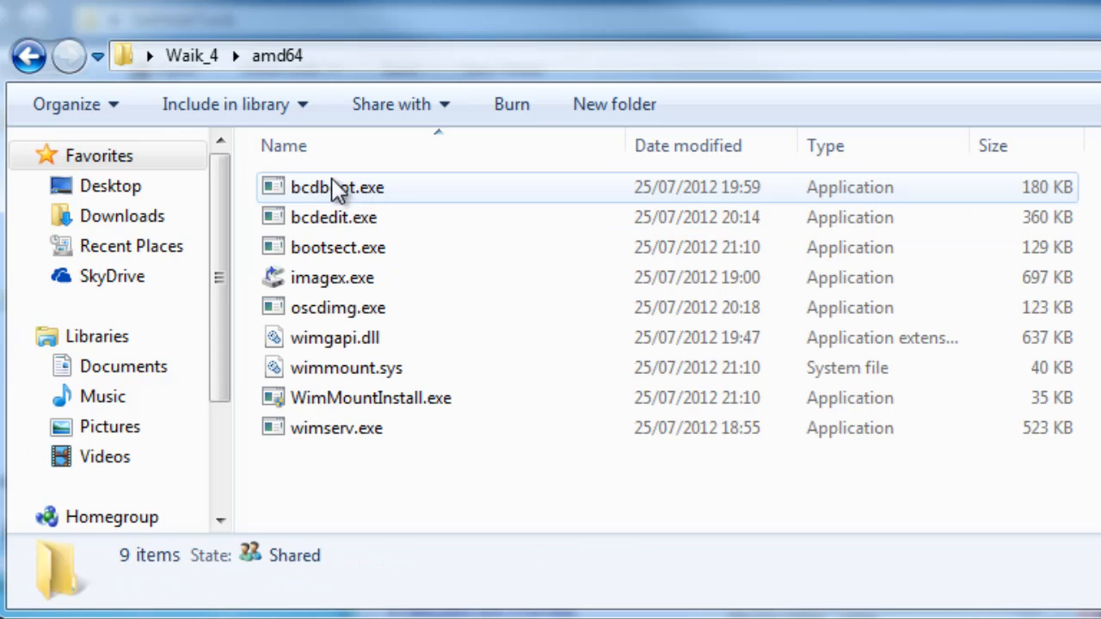
pyautogui.click(31, 55)
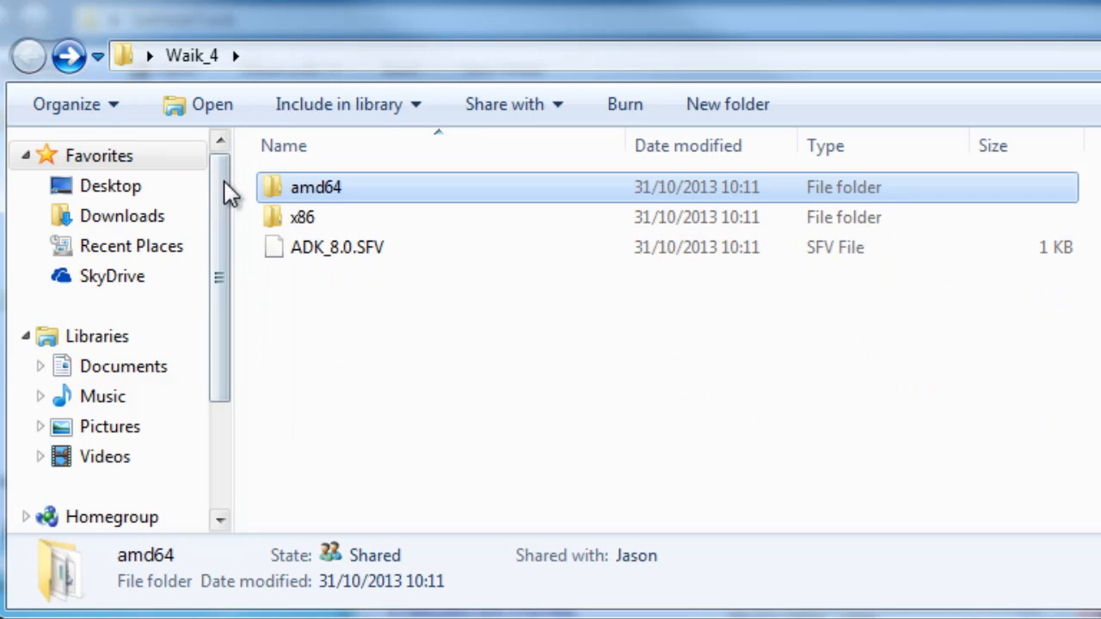
pyautogui.doubleClick(338, 216)
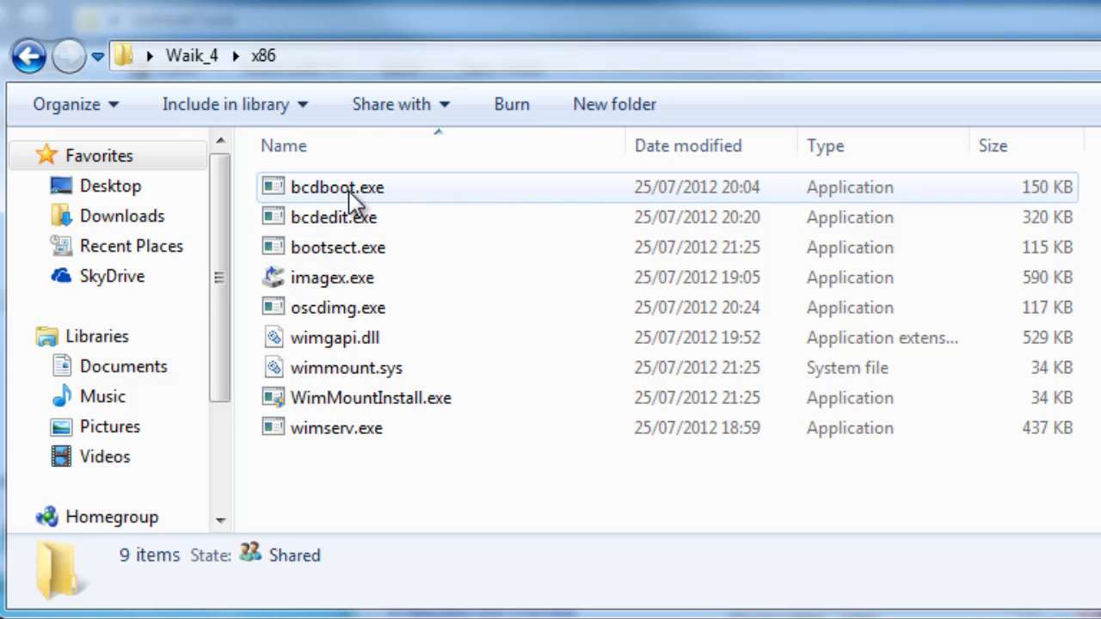
pyautogui.click(348, 193)
pyautogui.moveTo(393, 279)
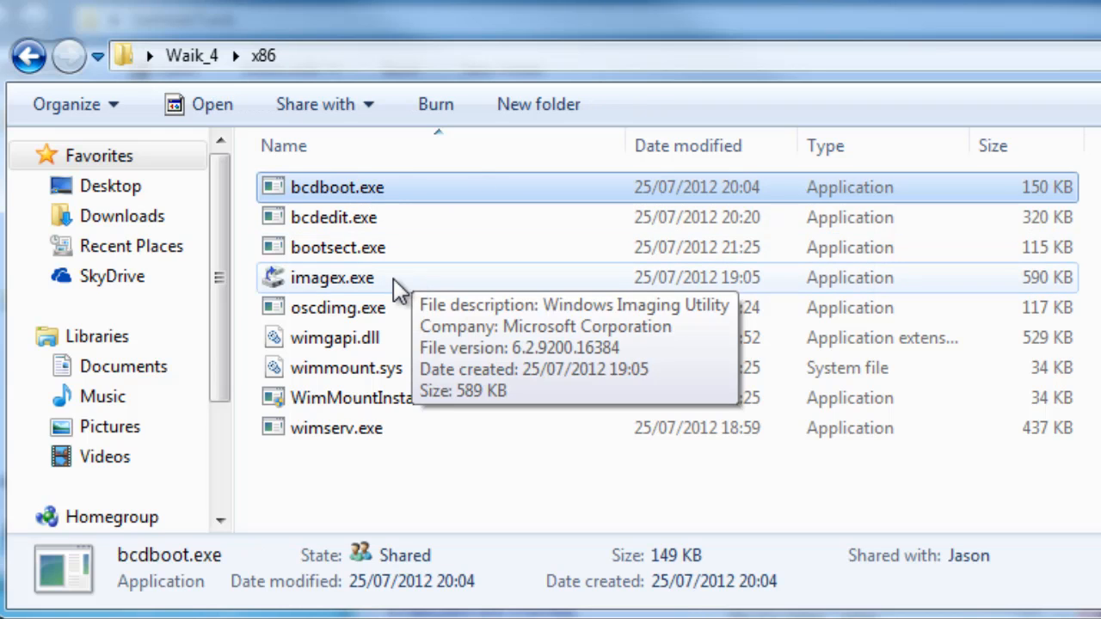
pyautogui.keyDown('ctrl'); pyautogui.click(383, 277); pyautogui.keyUp('ctrl')
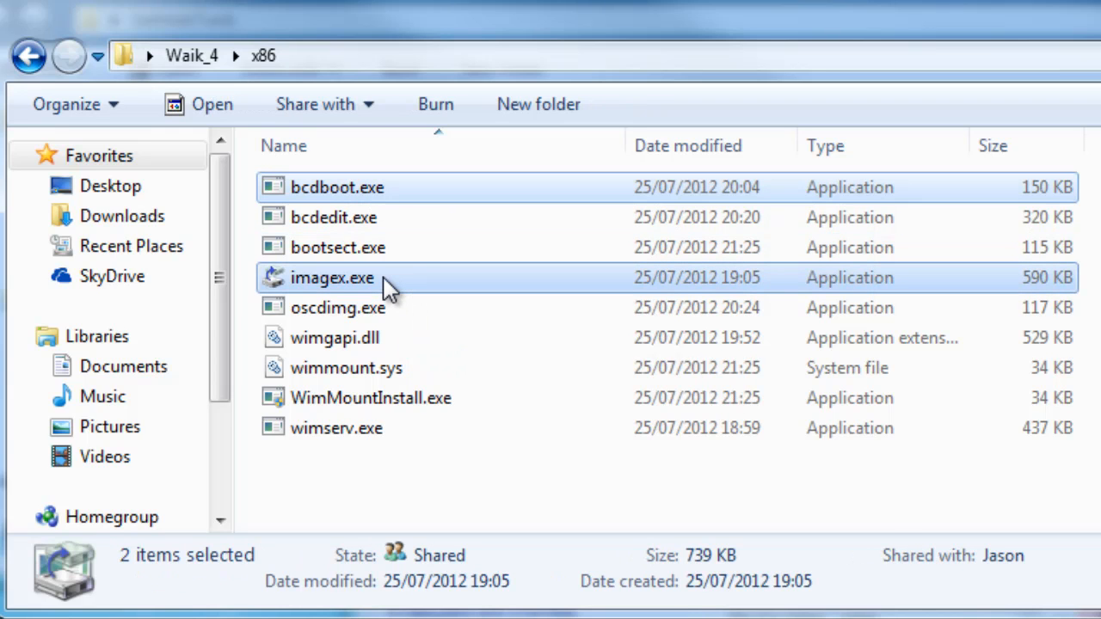
pyautogui.keyDown('ctrl'); pyautogui.click(394, 251); pyautogui.keyUp('ctrl')
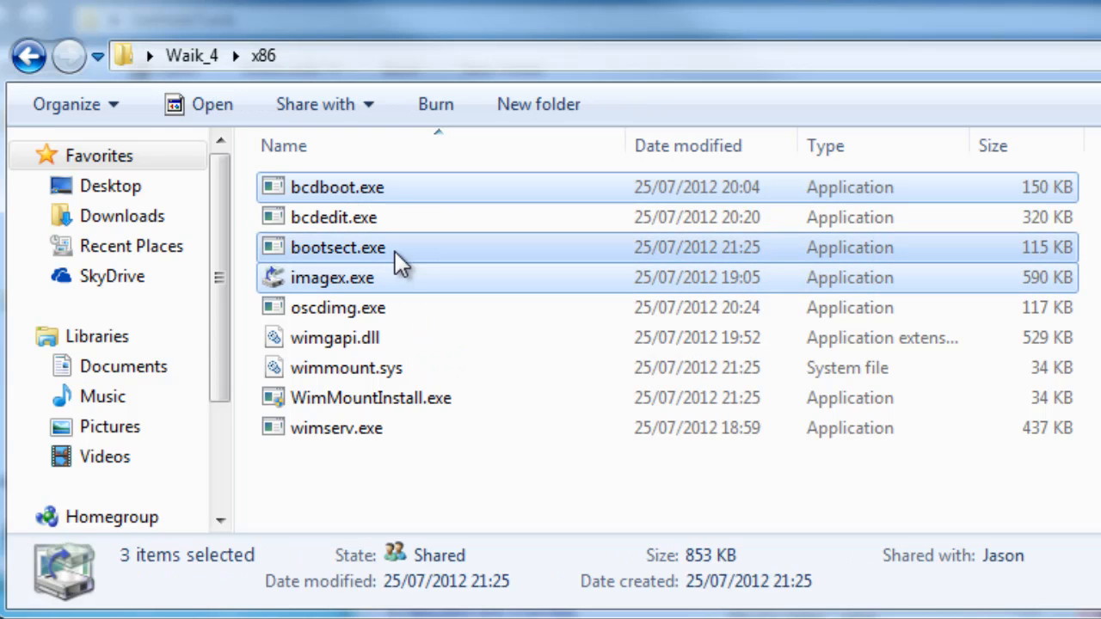
pyautogui.rightClick(394, 251)
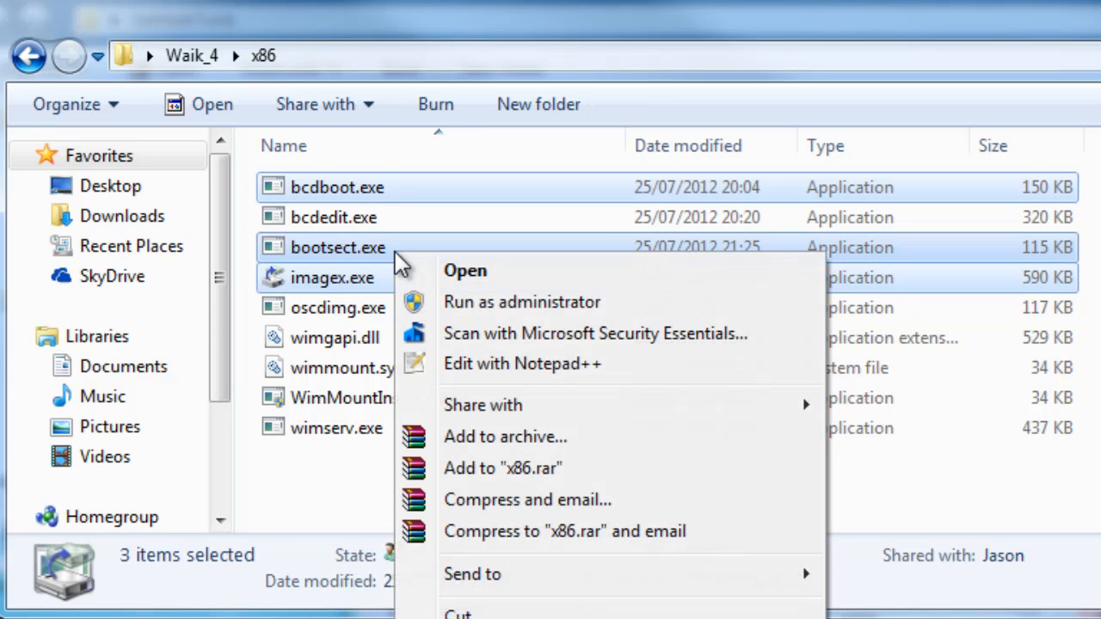
pyautogui.click(460, 618)
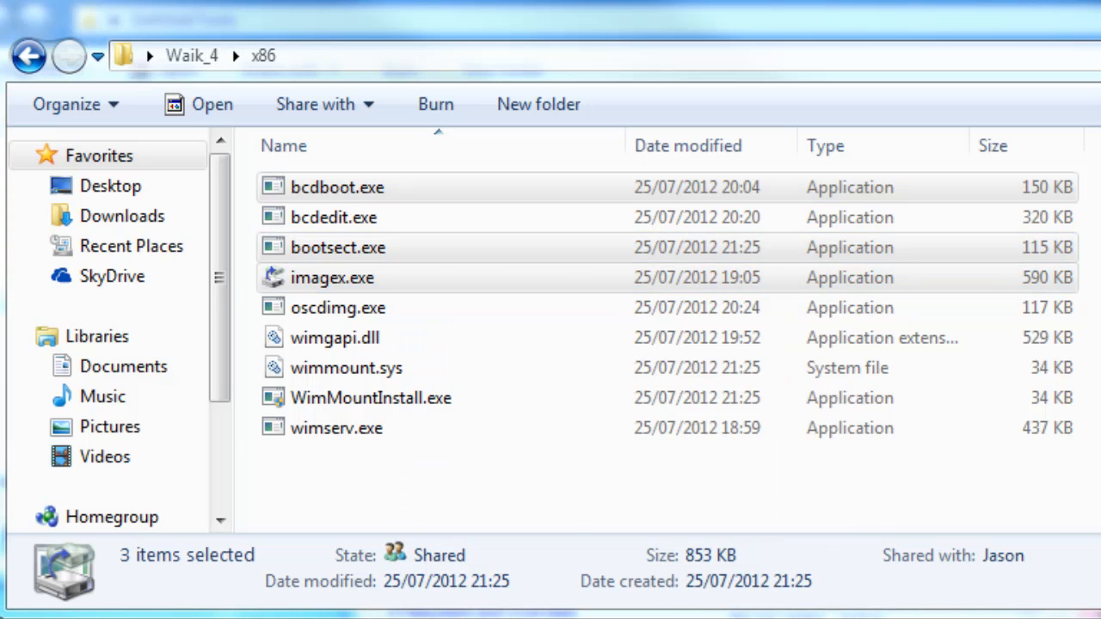
# Paste the three copied Waik files into the NT6_Fast_Installer folder on Local Disk (C:).
pyautogui.press('super+e')
pyautogui.doubleClick(469, 248)
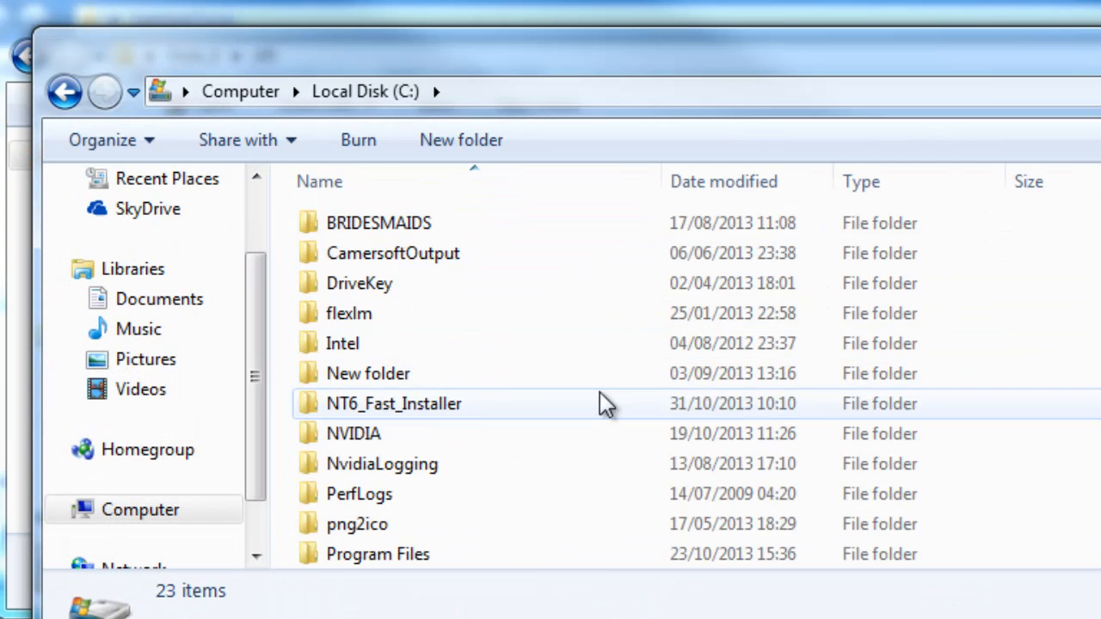
pyautogui.doubleClick(456, 406)
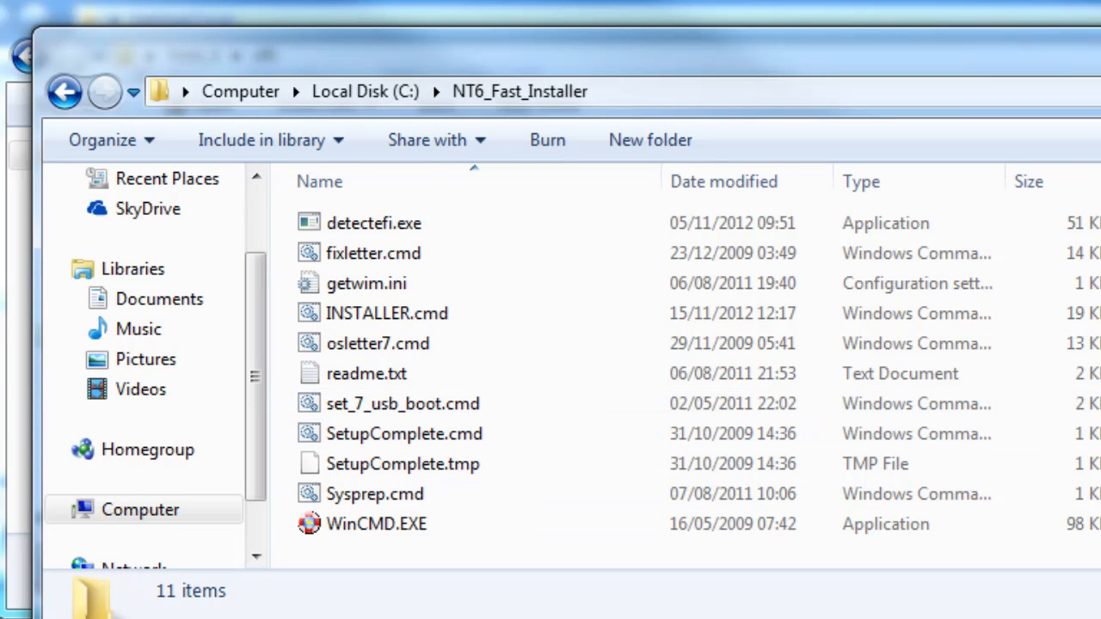
pyautogui.hotkey('ctrl', 'v')
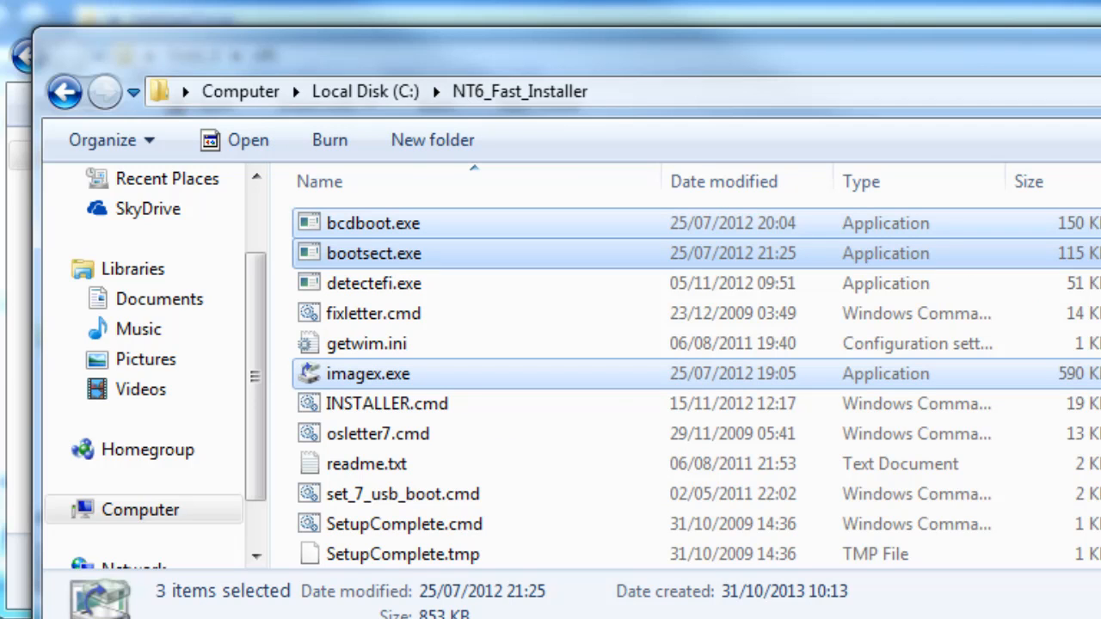
# Run INSTALLER.cmd as administrator and continue past the introduction to the selection of the Windows source file.
pyautogui.rightClick(440, 407)
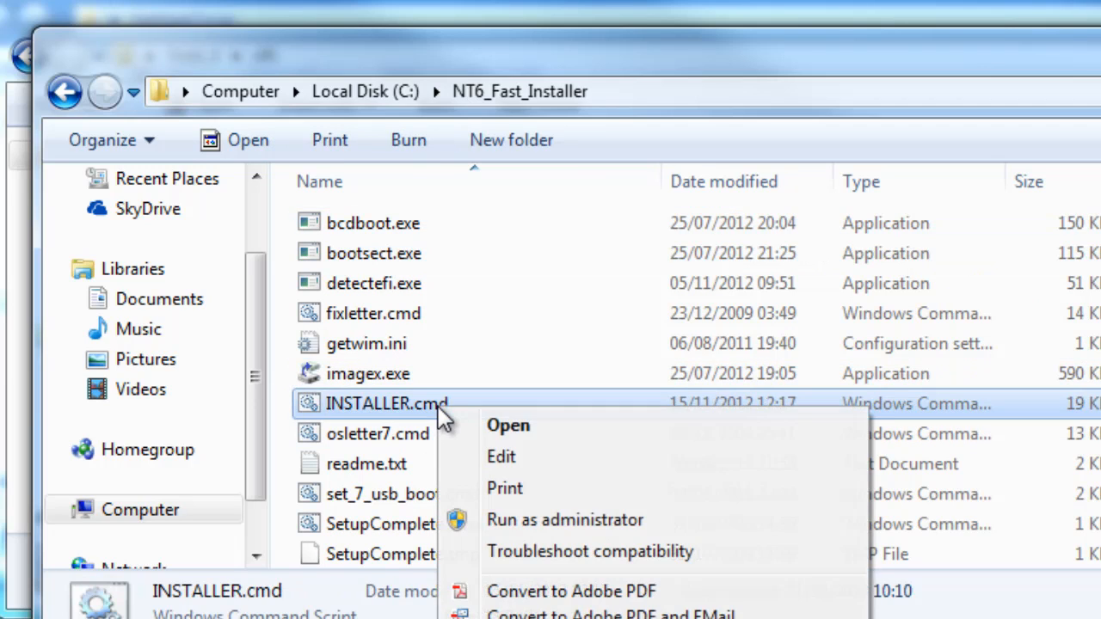
pyautogui.click(530, 521)
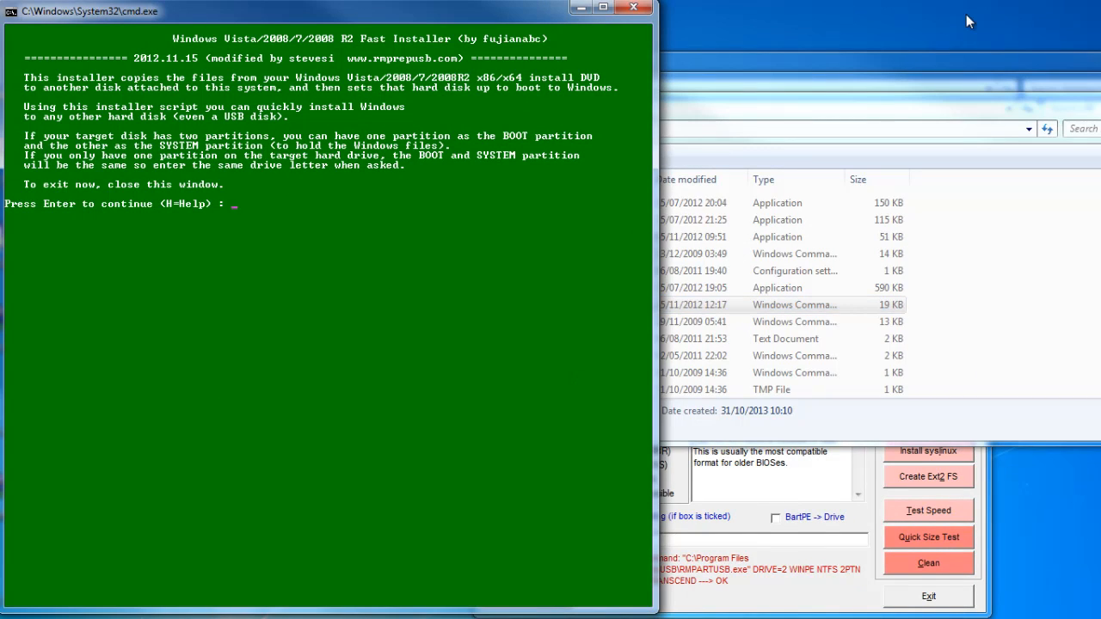
pyautogui.press('Return')
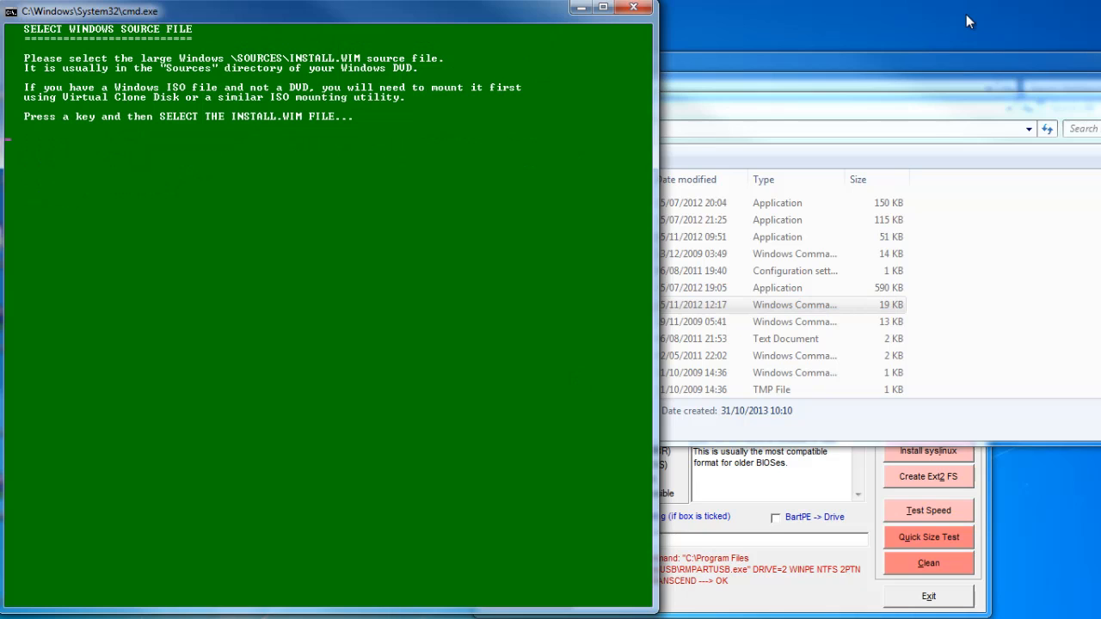
pyautogui.press('Return')
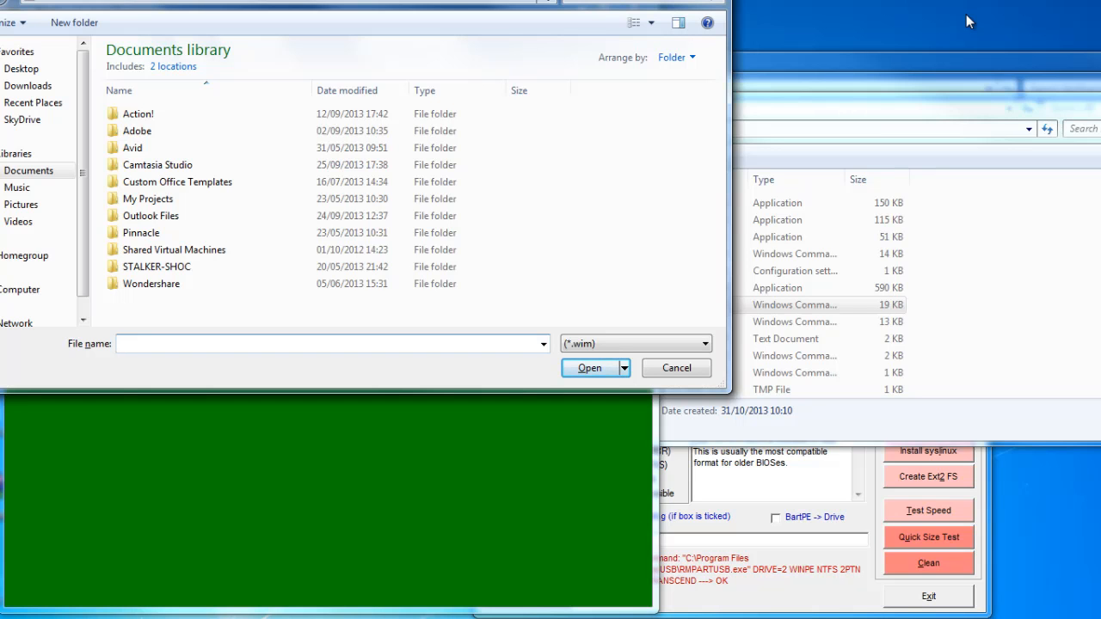
# Select install.wim from the sources folder on BD-RE Drive (E:) as the source, and choose version 4, Windows 7 PROFESSIONAL.
pyautogui.scroll(-2, 85, 299)
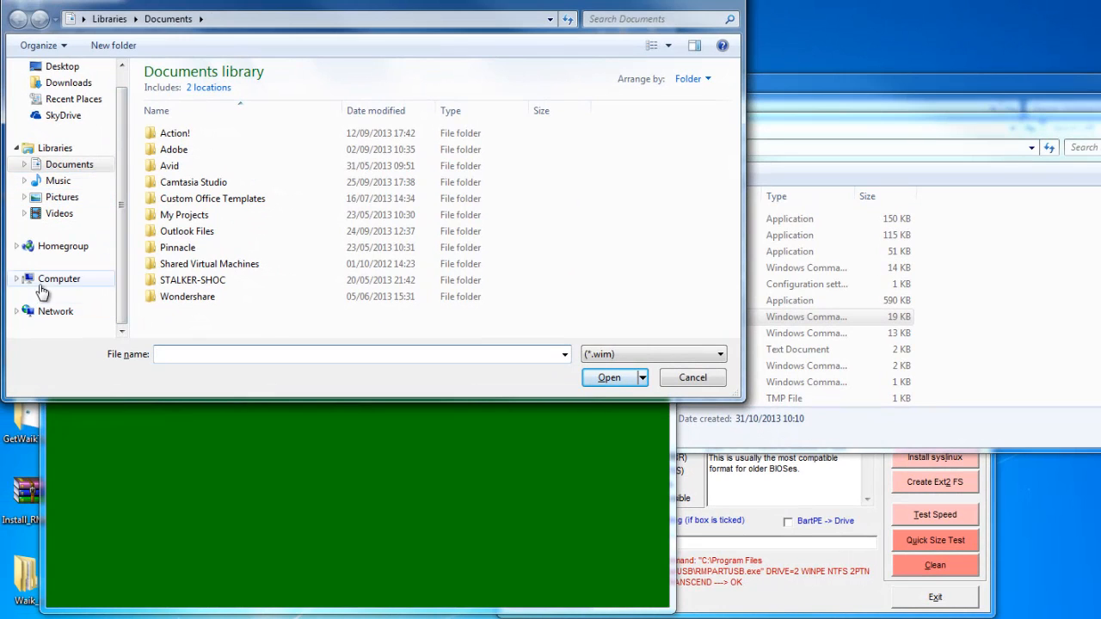
pyautogui.click(40, 287)
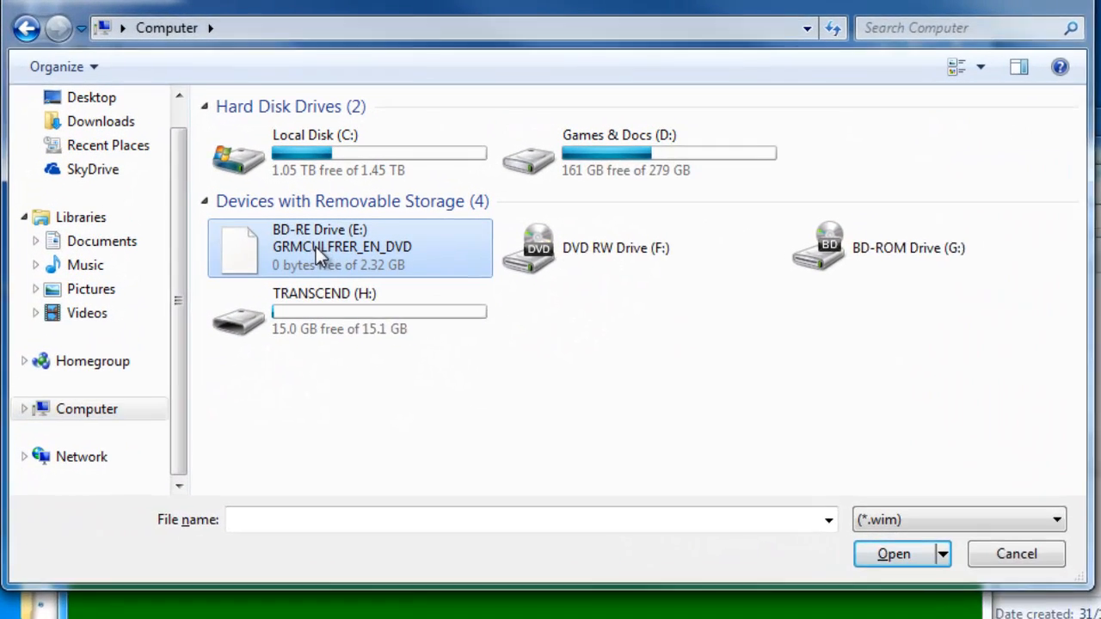
pyautogui.rightClick(316, 247)
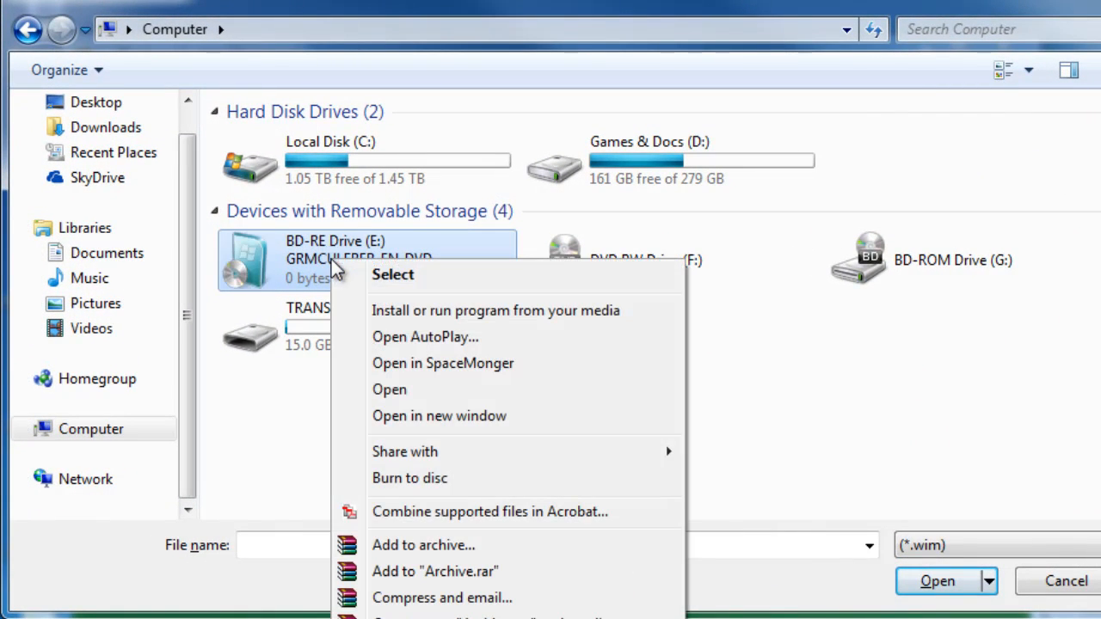
pyautogui.click(388, 390)
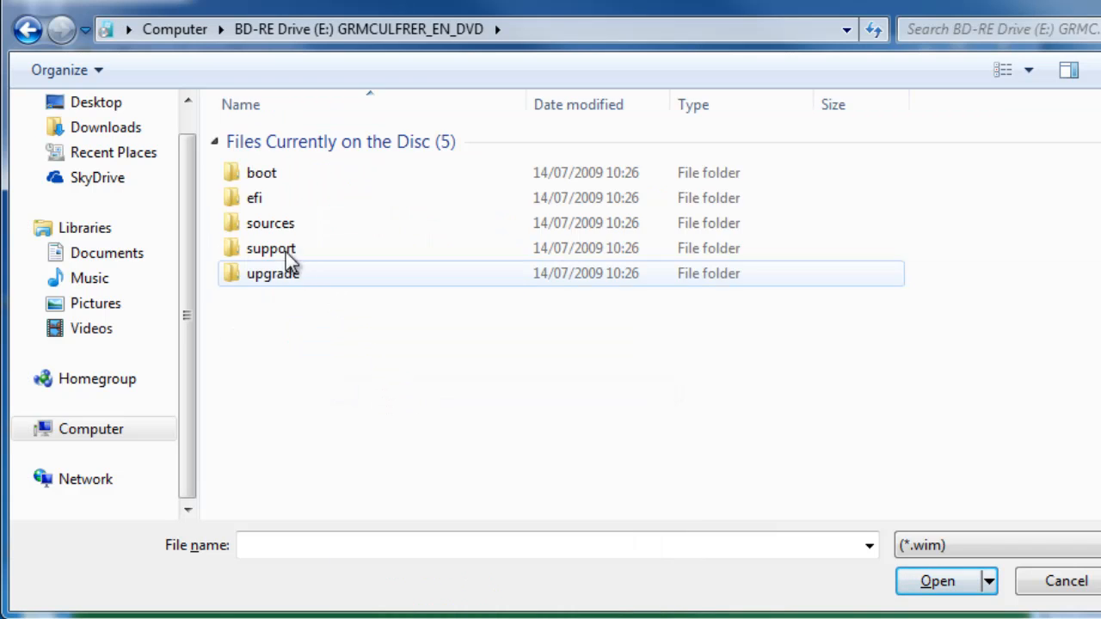
pyautogui.click(305, 235)
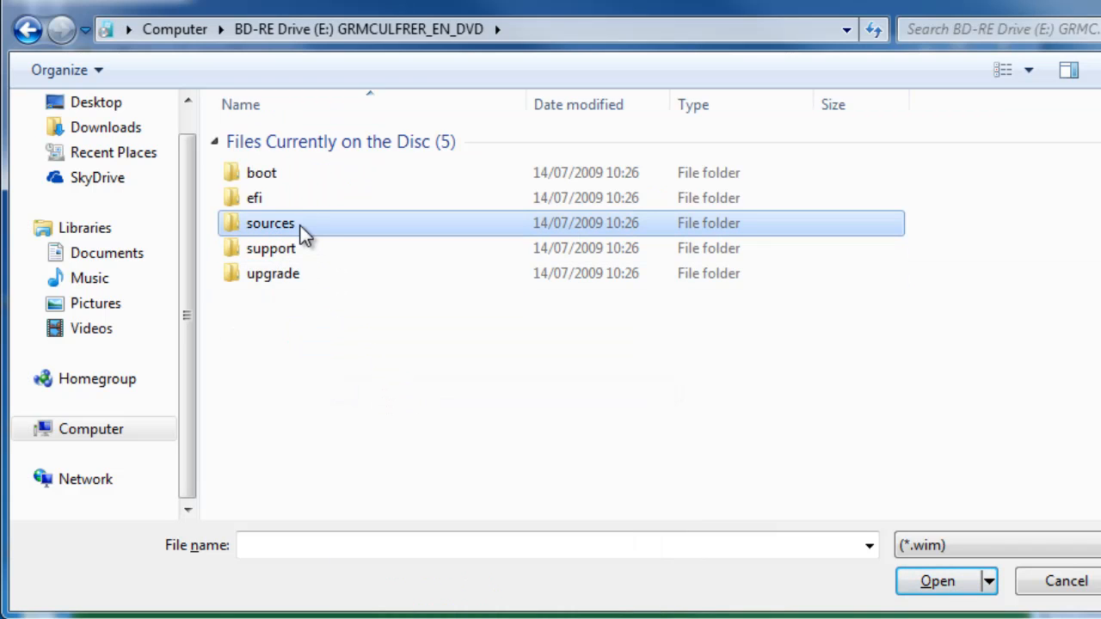
pyautogui.doubleClick(305, 234)
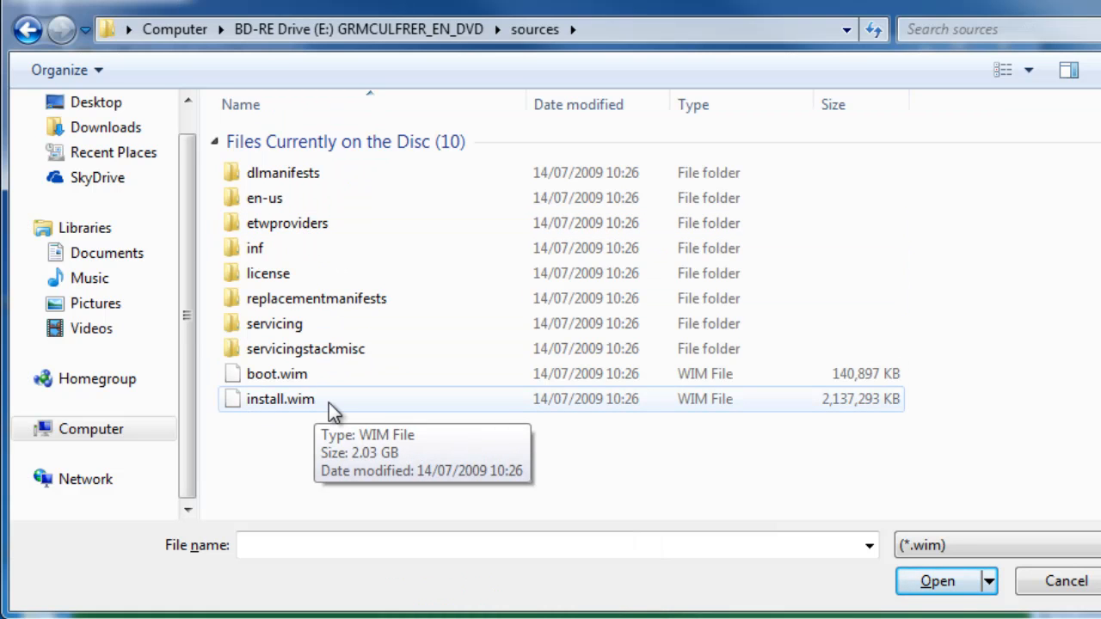
pyautogui.doubleClick(316, 400)
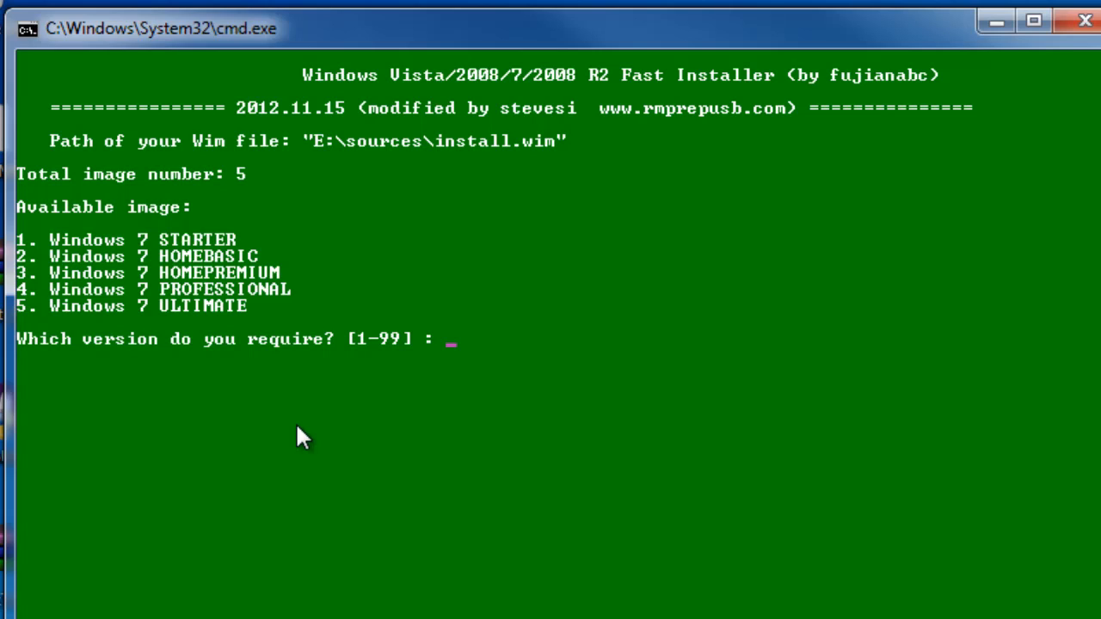
pyautogui.write('4')
pyautogui.press('Return')
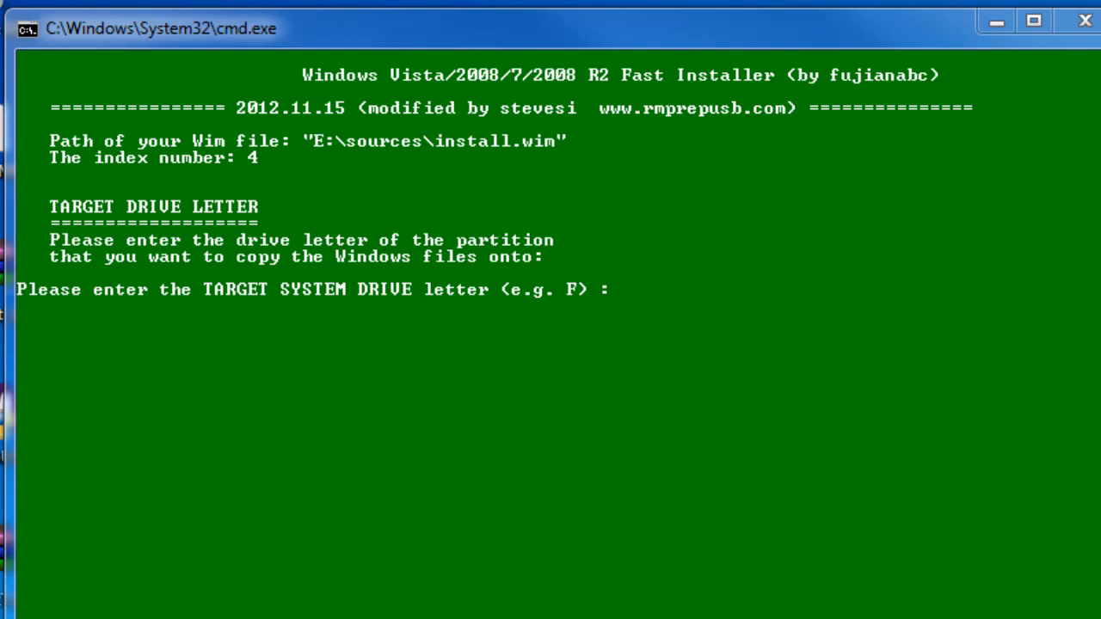
# Check the TRANSCEND USB drive's letter and enter h as both the target system drive and the target boot drive.
pyautogui.press('super+e')
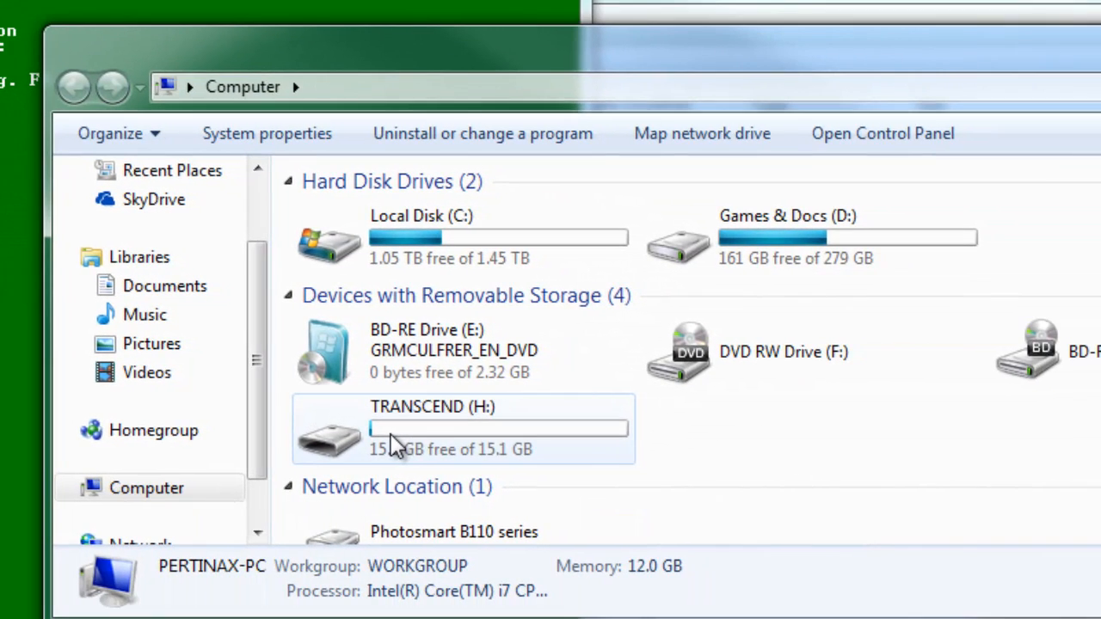
pyautogui.hotkey('alt', 'F4')
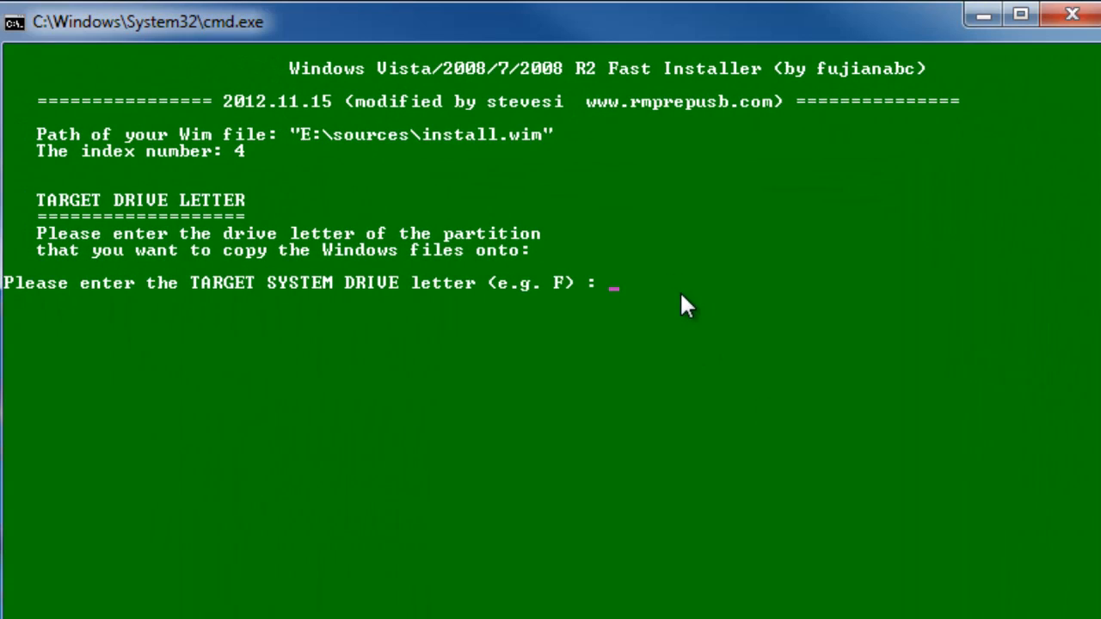
pyautogui.write('h')
pyautogui.press('Return')
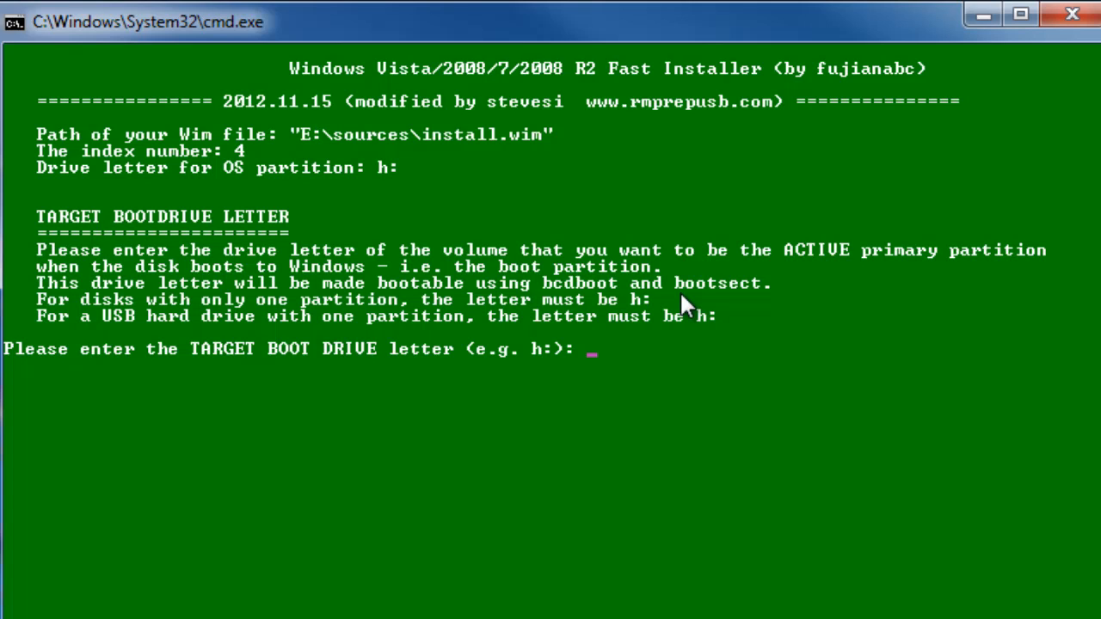
pyautogui.write('h')
pyautogui.press('Return')
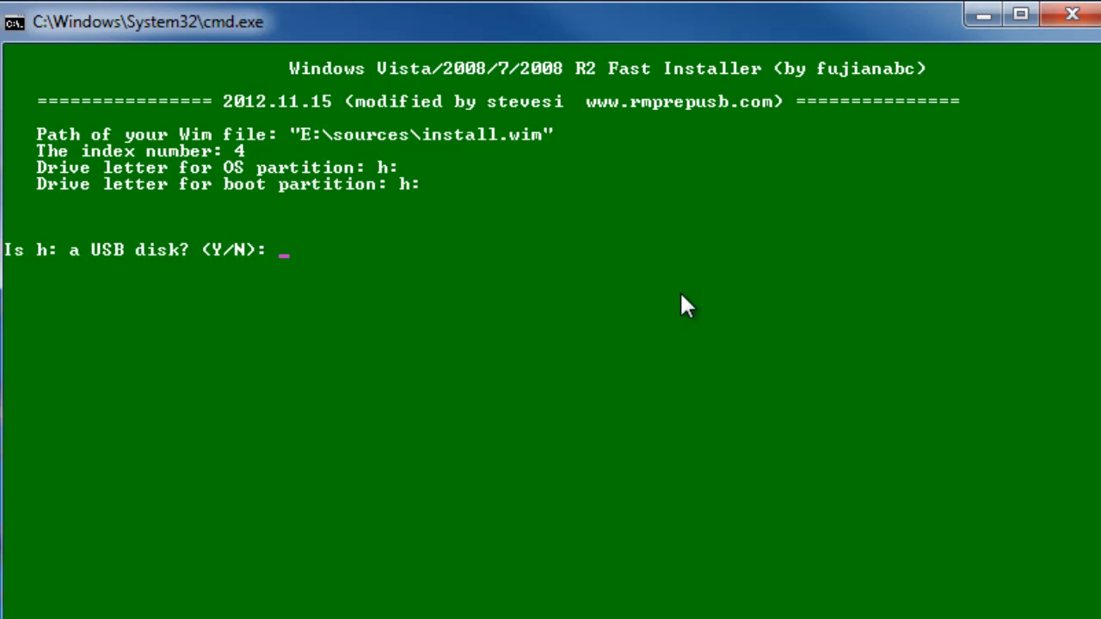
# Answer y for h: being a USB disk, accept the default Windows drive letter C, and start the installation.
pyautogui.write('y')
pyautogui.press('Return')
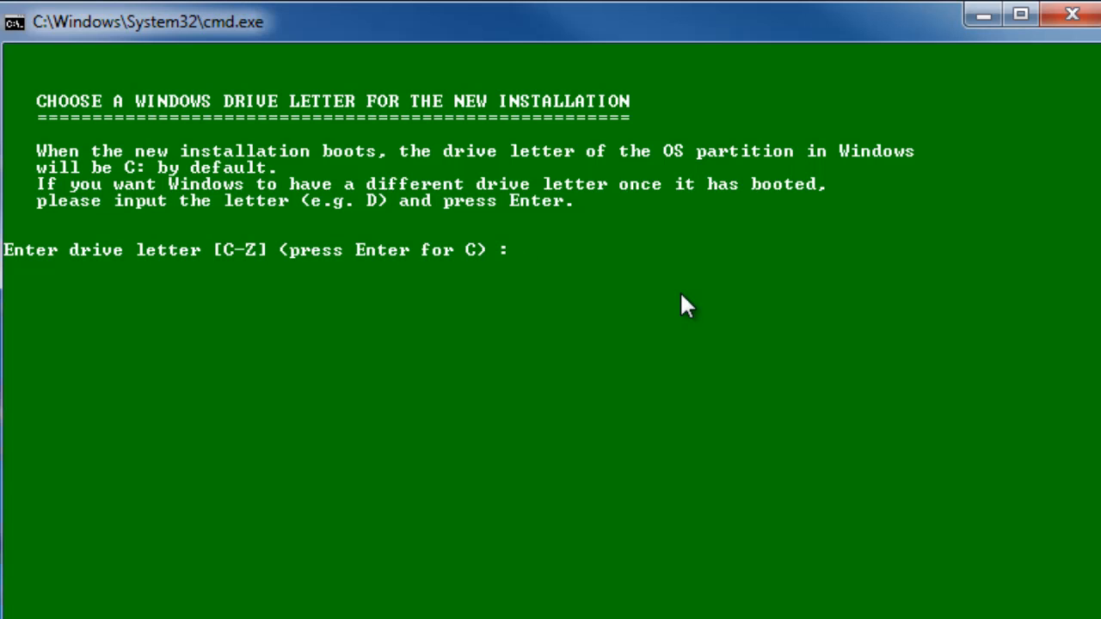
pyautogui.press('Return')
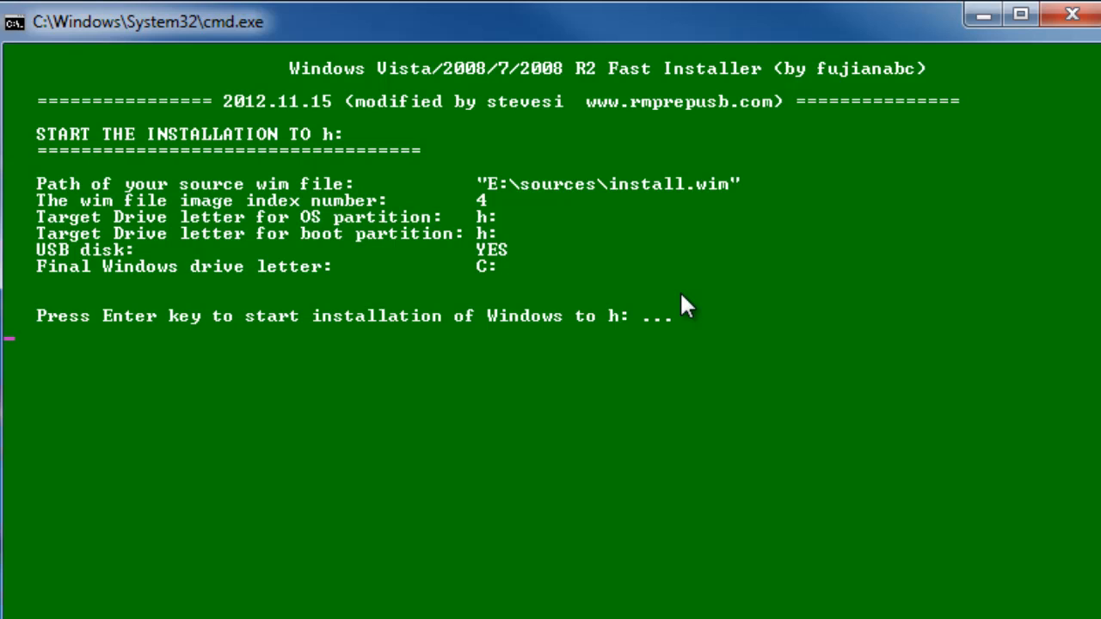
pyautogui.press('Return')
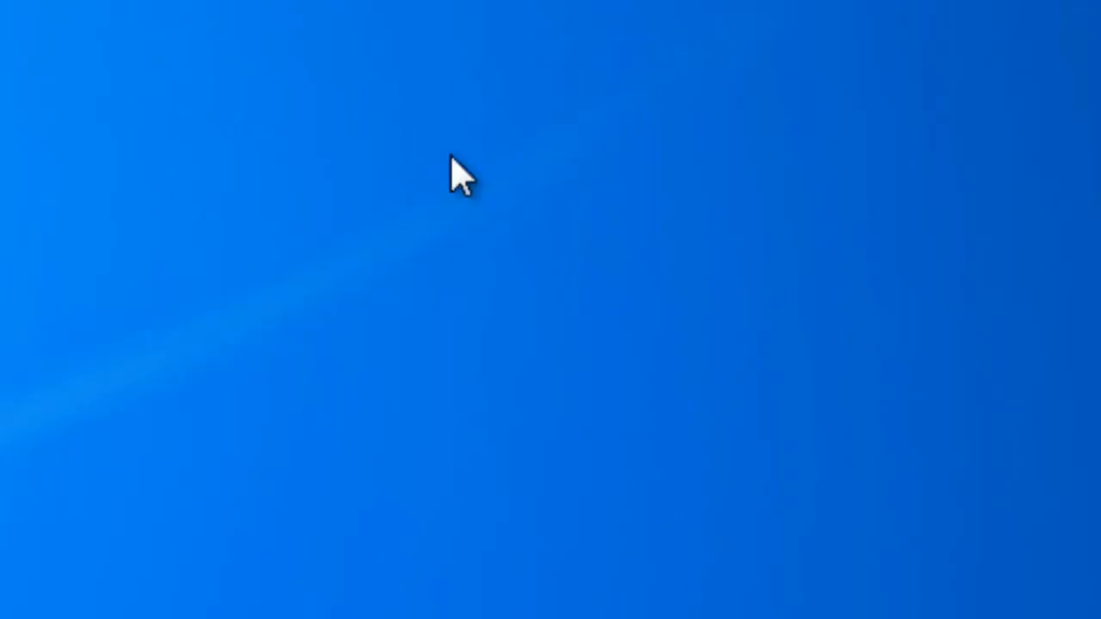
# Safely eject the TRANSCEND (H:) mass storage device.
pyautogui.click(663, 573)
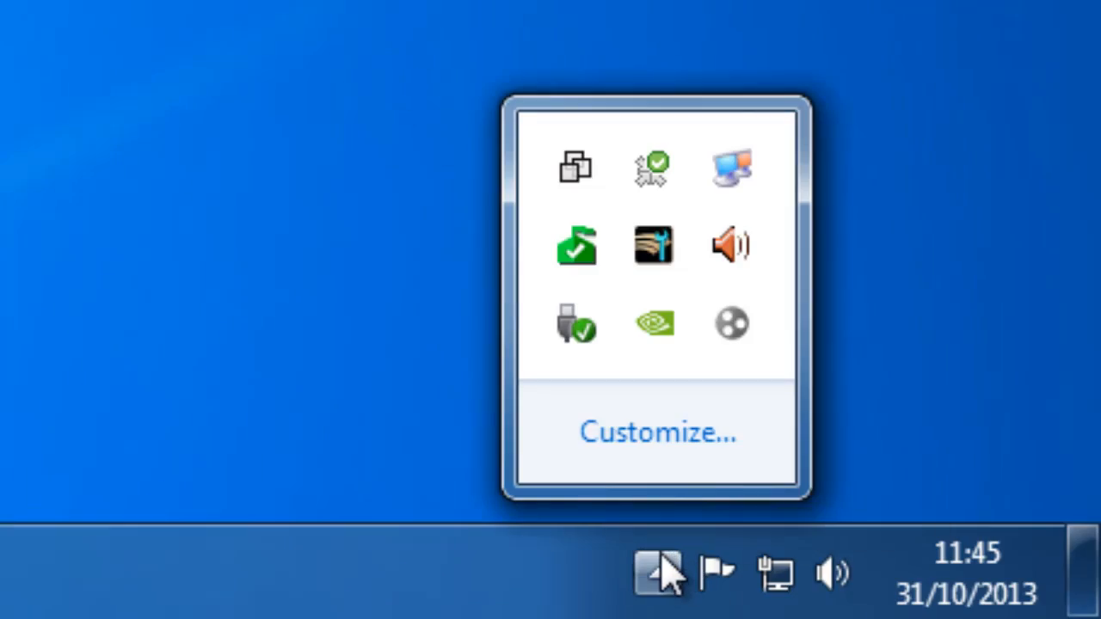
pyautogui.click(574, 331)
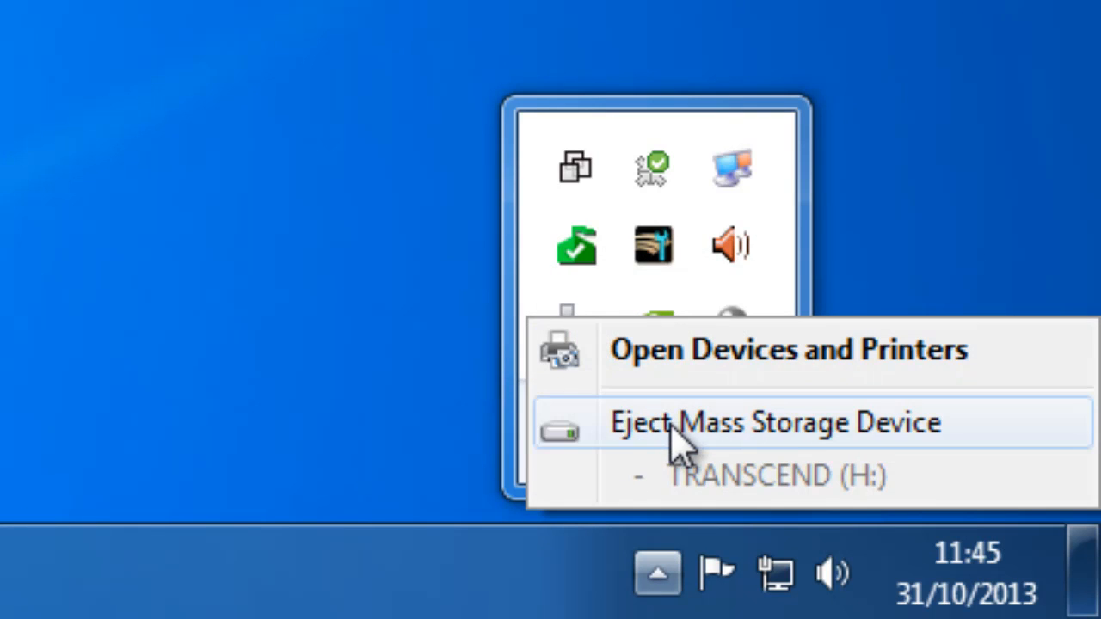
pyautogui.click(670, 423)
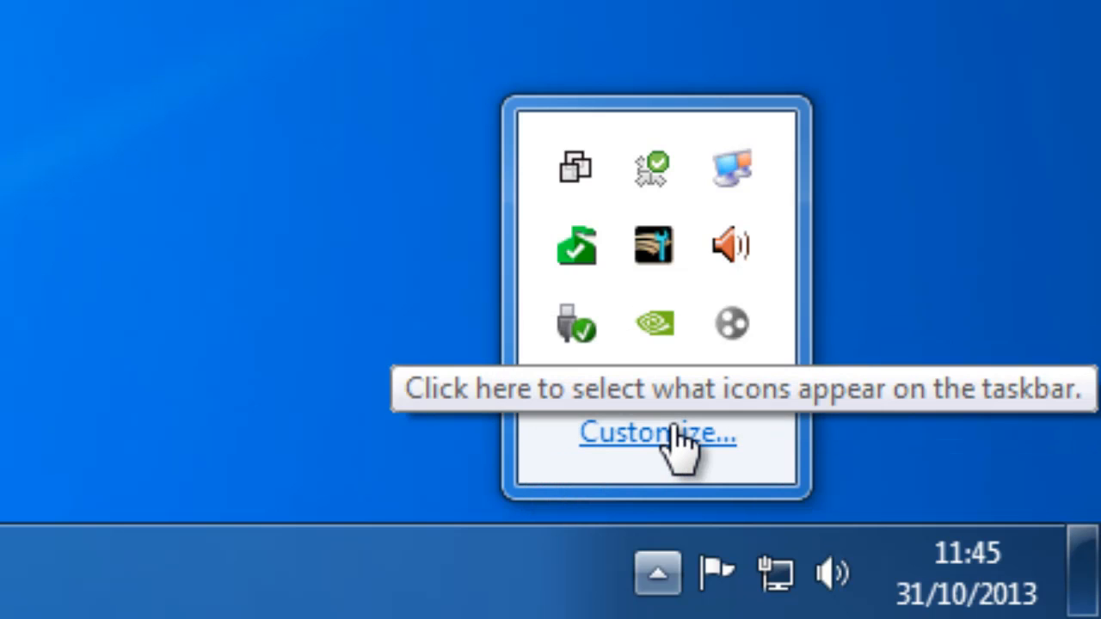
pyautogui.click(140, 171)
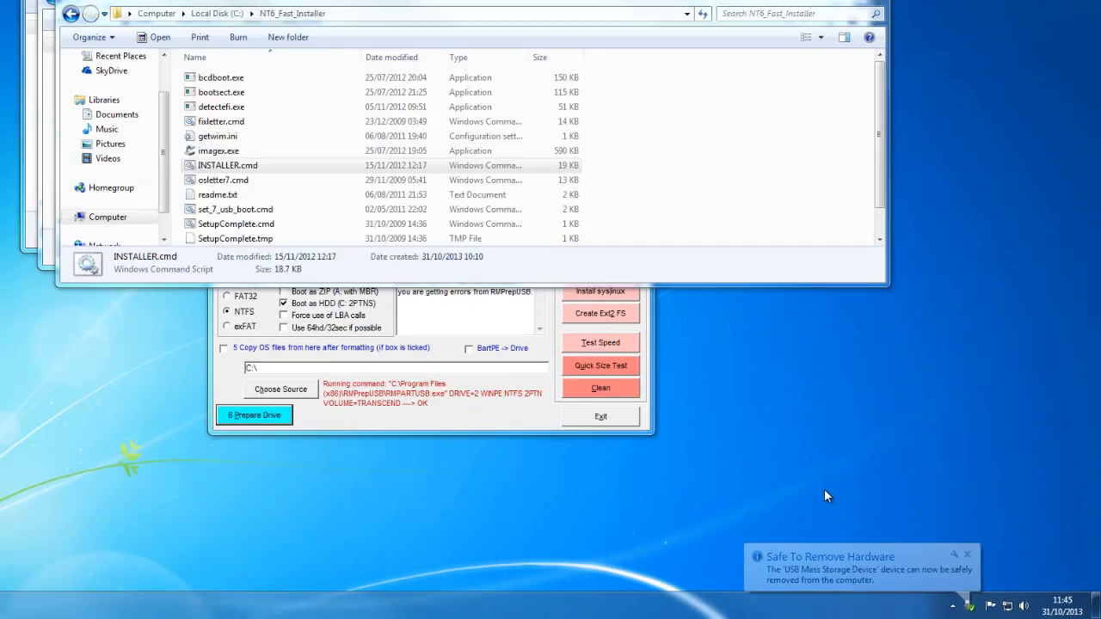